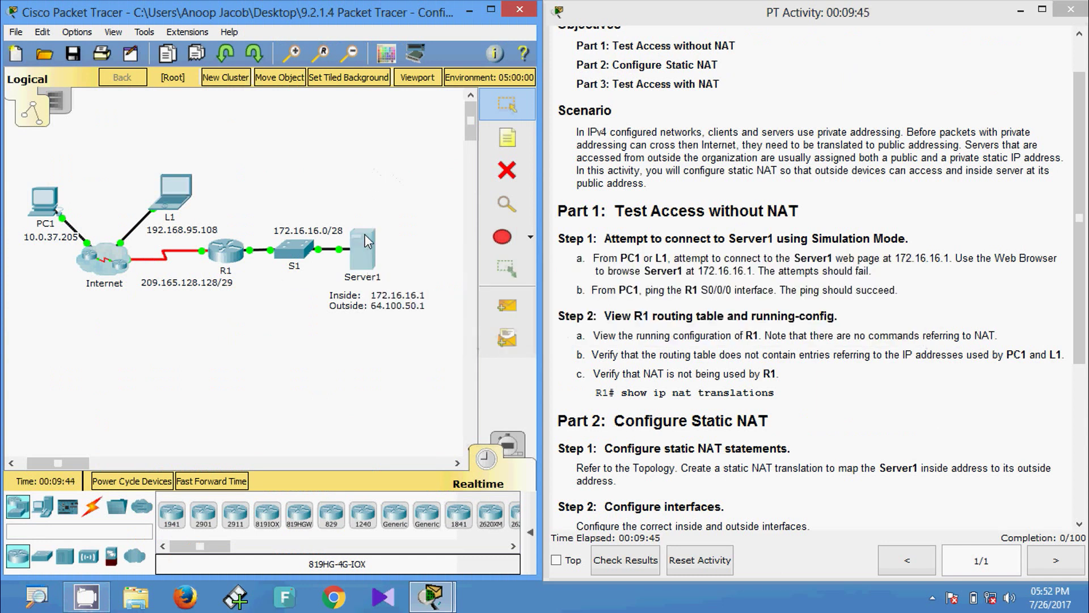
Step: Open Server1's Command Prompt and run ipconfig to view its IP settings
left_click(366, 241)
left_click(397, 147)
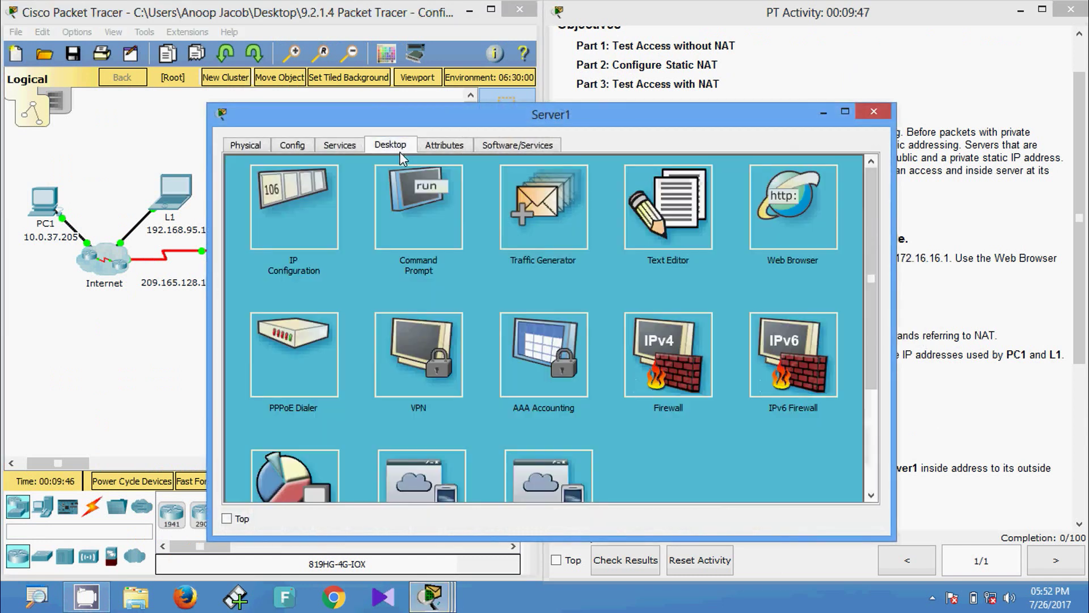
left_click(417, 206)
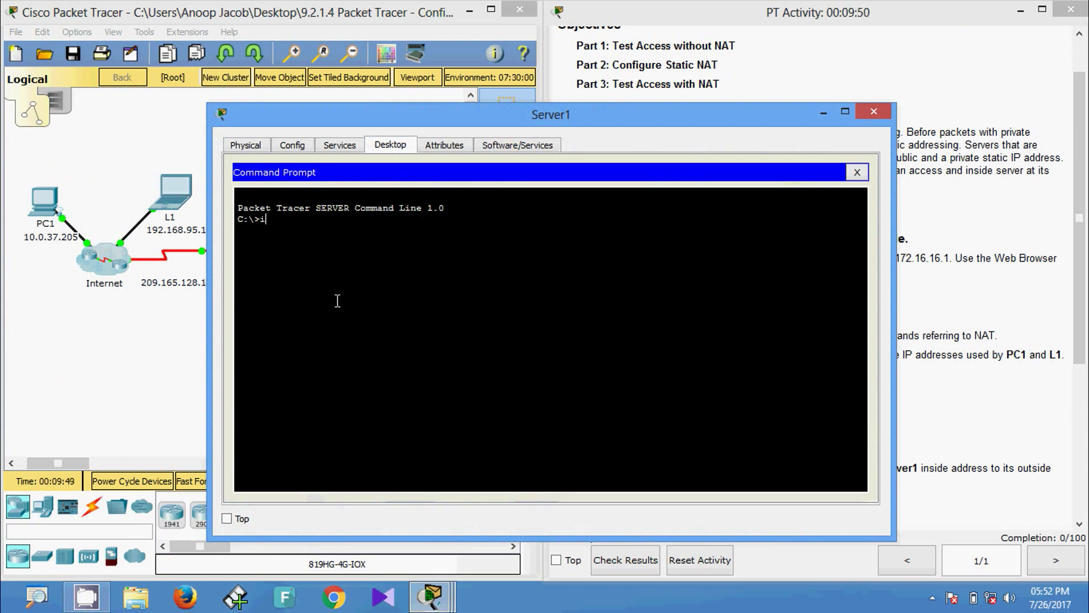
type("ipconfig")
key("Return")
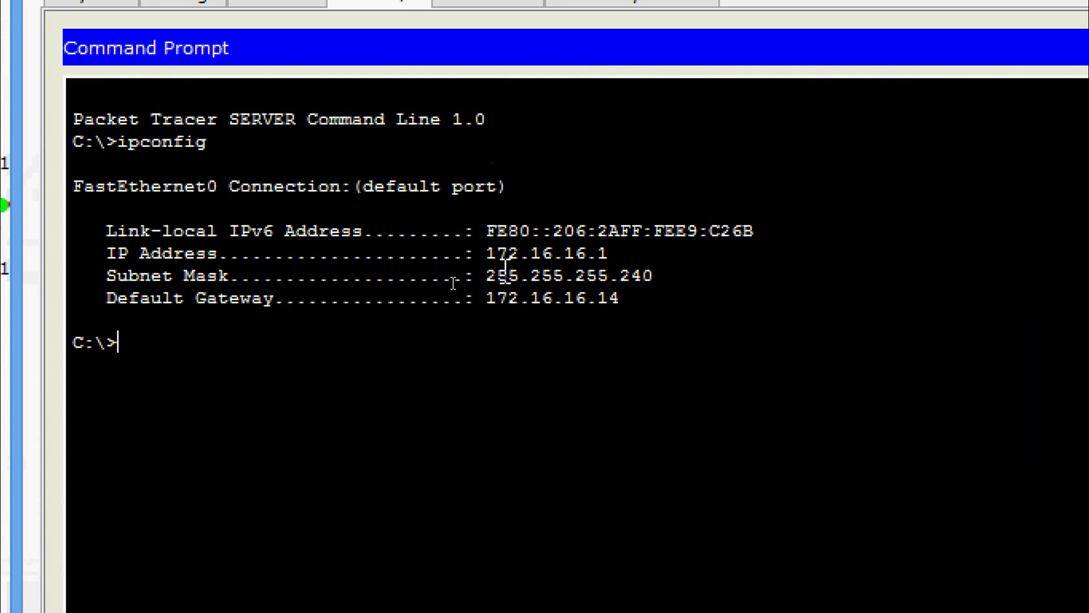
Step: Copy Server1's IP address 172.16.16.1 from the ipconfig output and close the Server1 window
left_click_drag(487, 253, 610, 254)
key("ctrl+c")
right_click(583, 244)
left_click(659, 267)
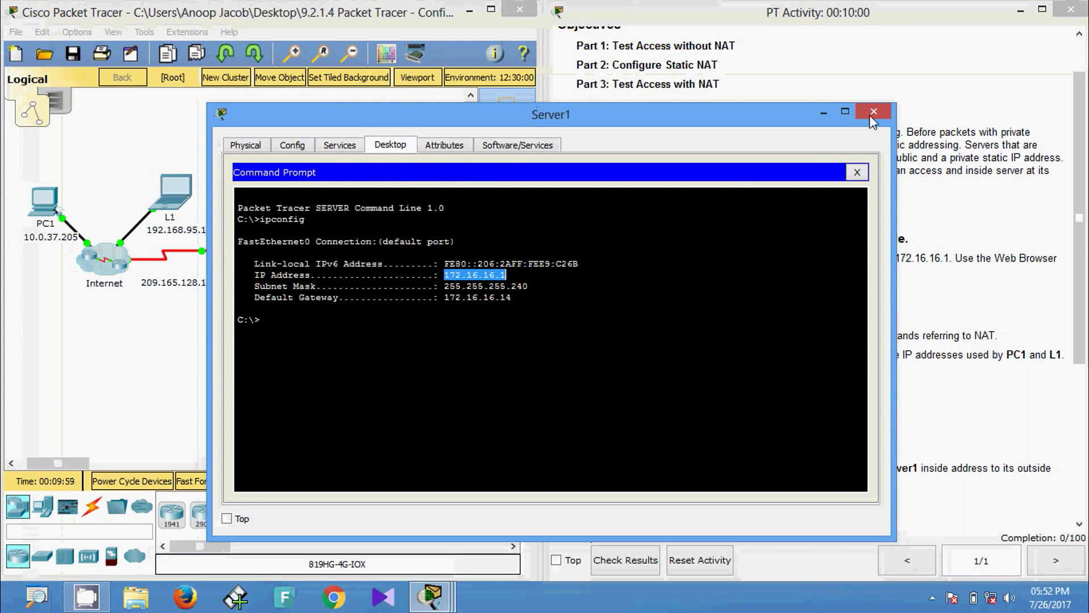
left_click(888, 114)
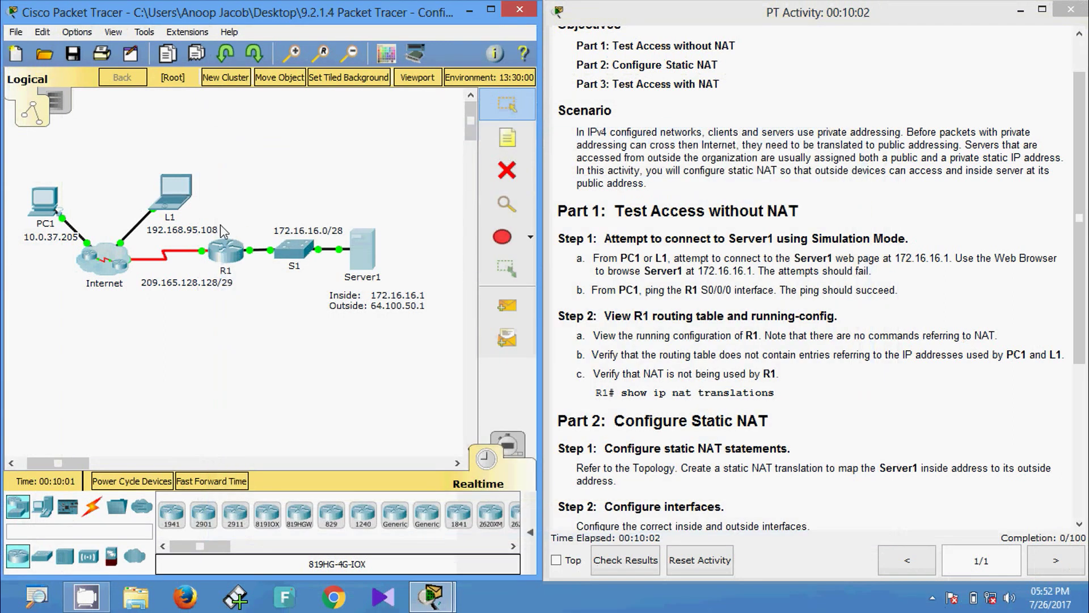
Step: Test access to Server1 from PC1 by browsing to 172.16.16.1 in its Web Browser, and close PC1
left_click(50, 209)
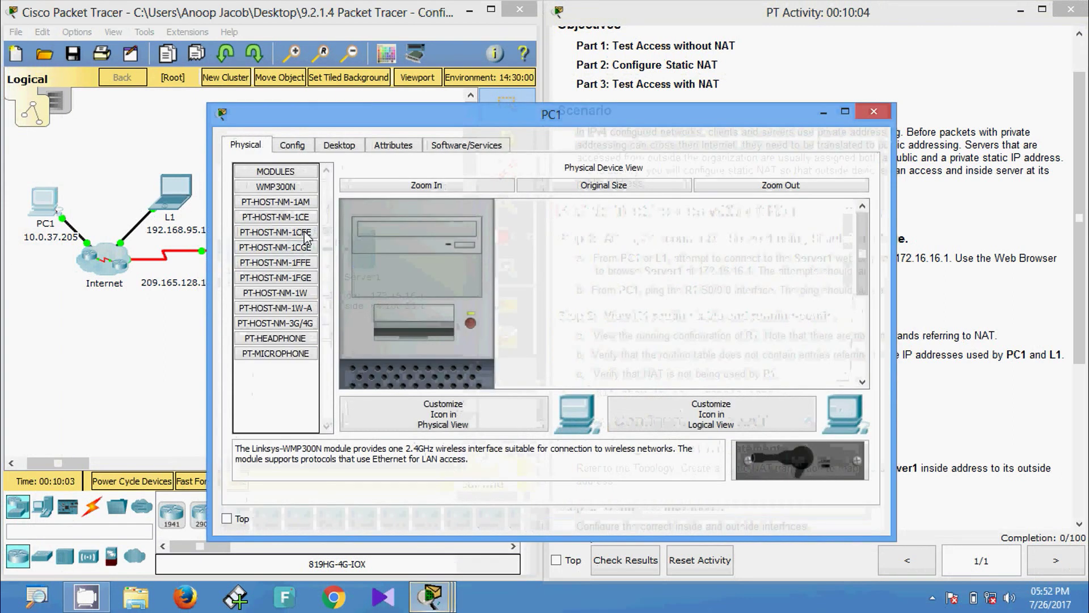
left_click(340, 145)
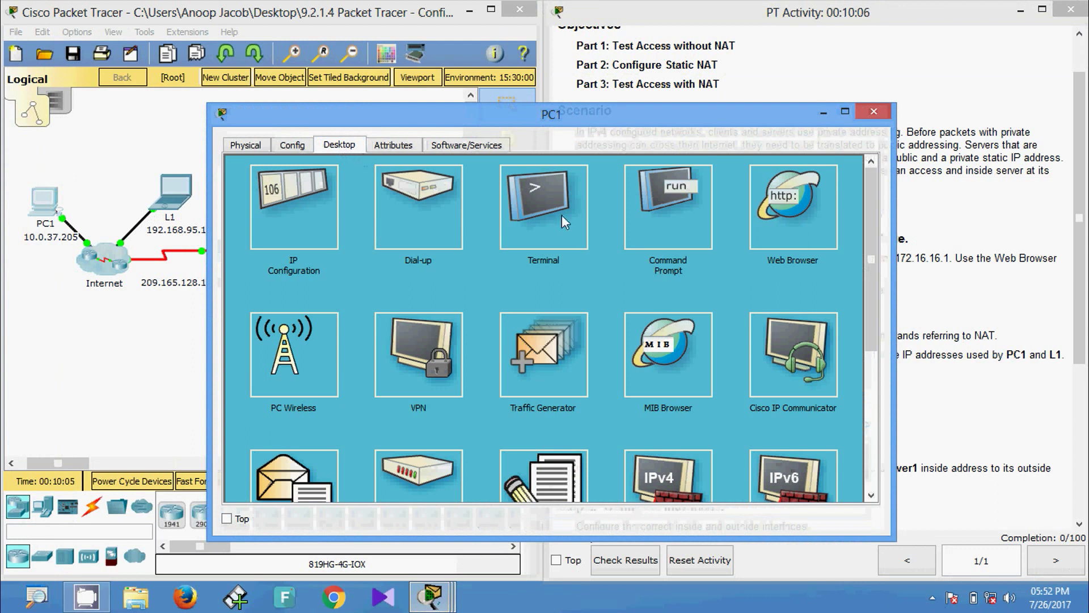
left_click(793, 226)
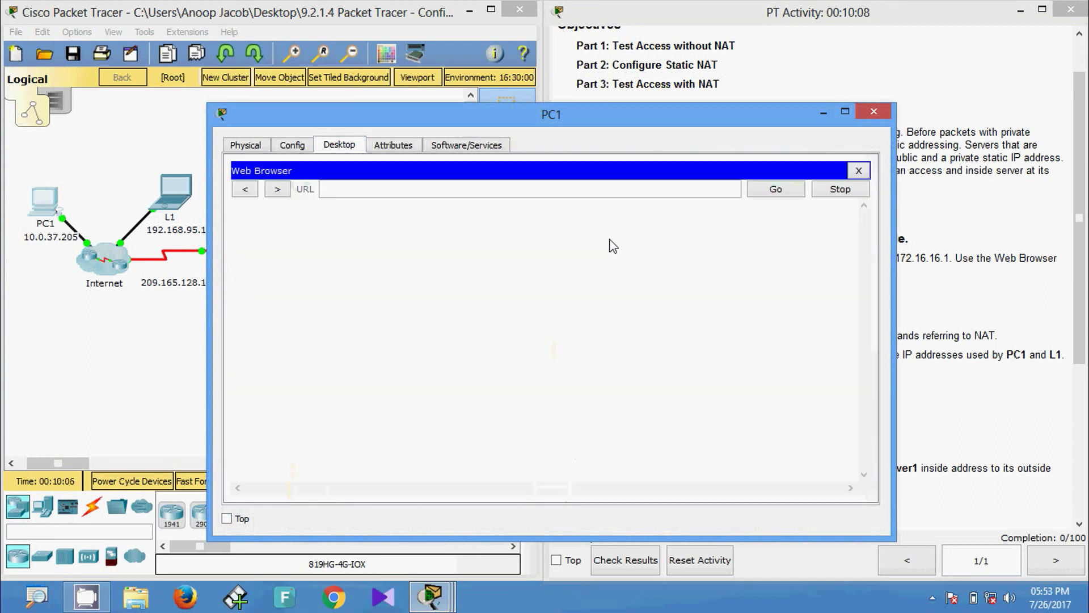
right_click(477, 190)
left_click(513, 277)
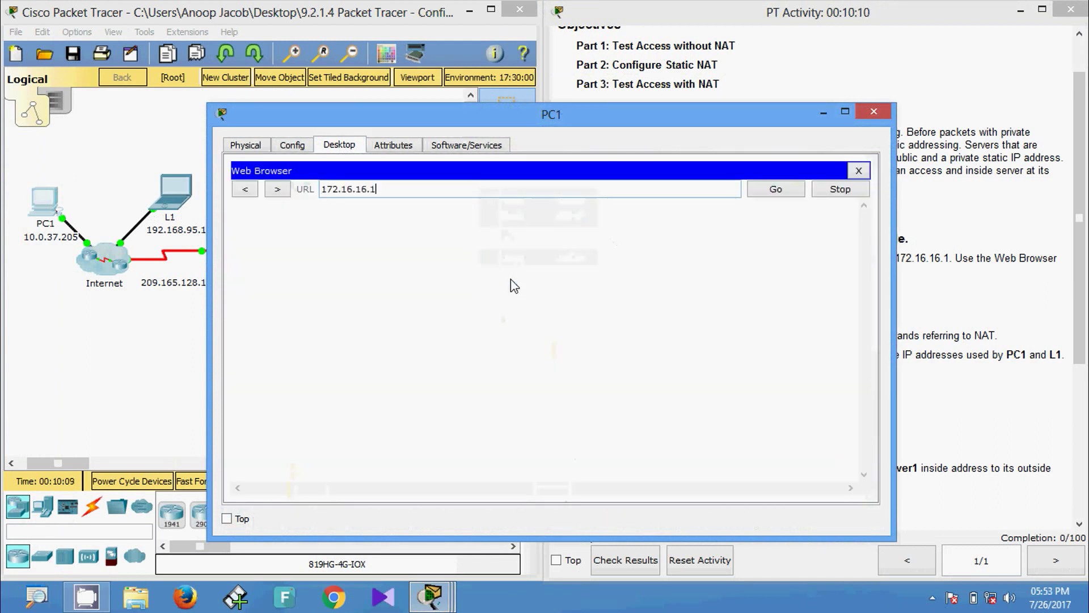
left_click_drag(557, 123, 785, 175)
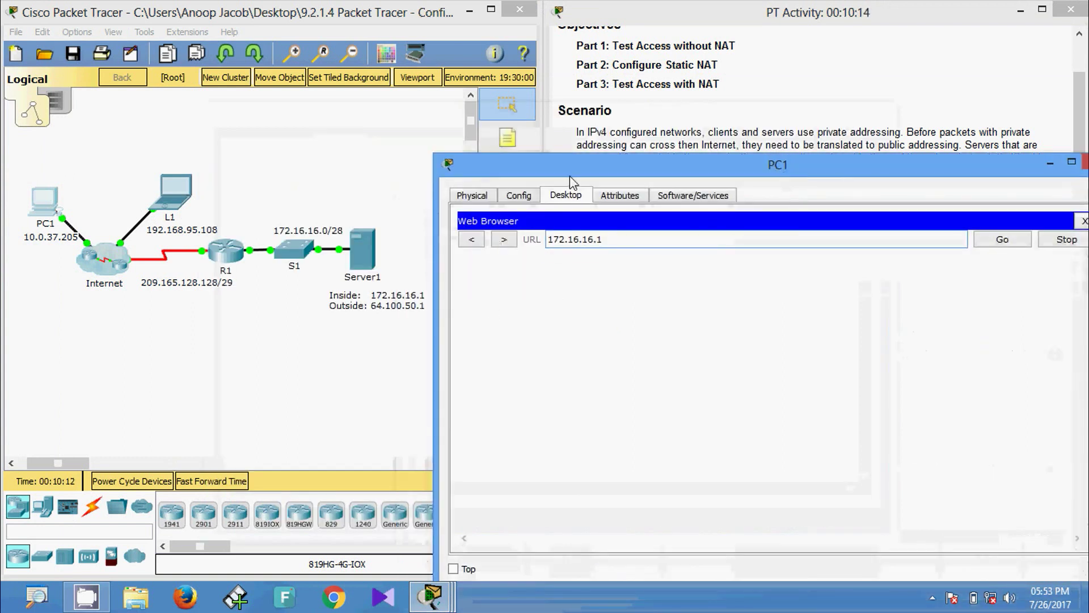
left_click_drag(574, 171, 422, 139)
left_click(841, 205)
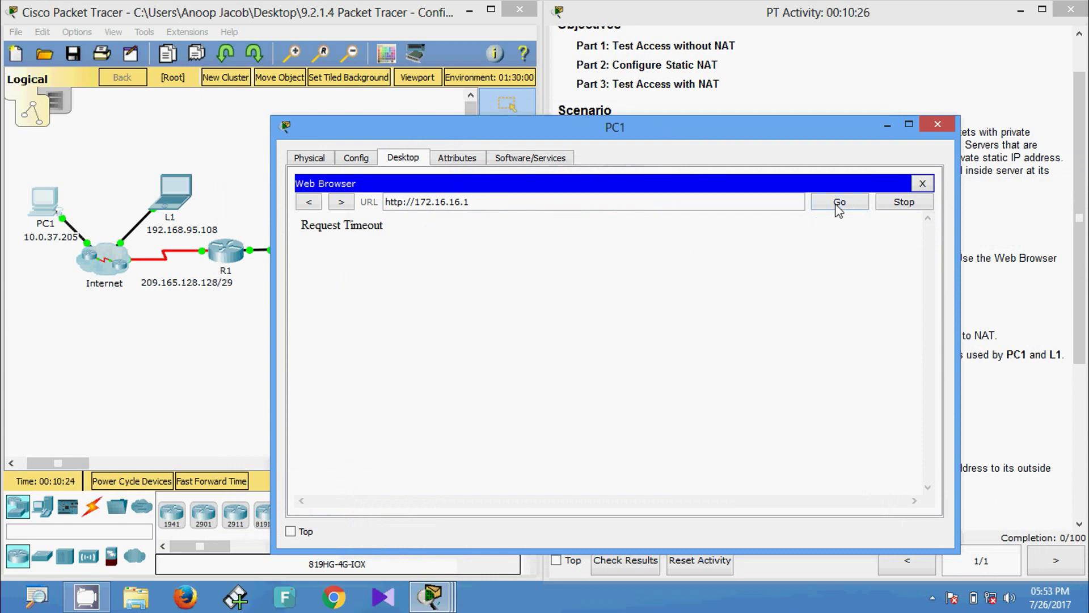
left_click(937, 124)
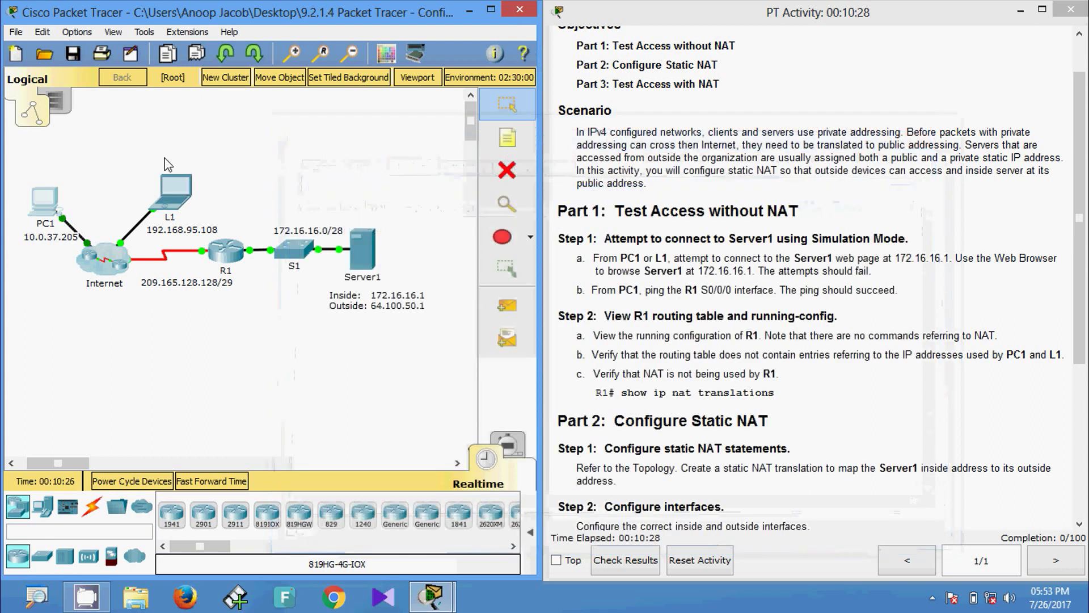
Step: Test access to Server1 from laptop L1 by browsing to 172.16.16.1 in its Web Browser
left_click(175, 186)
left_click(339, 145)
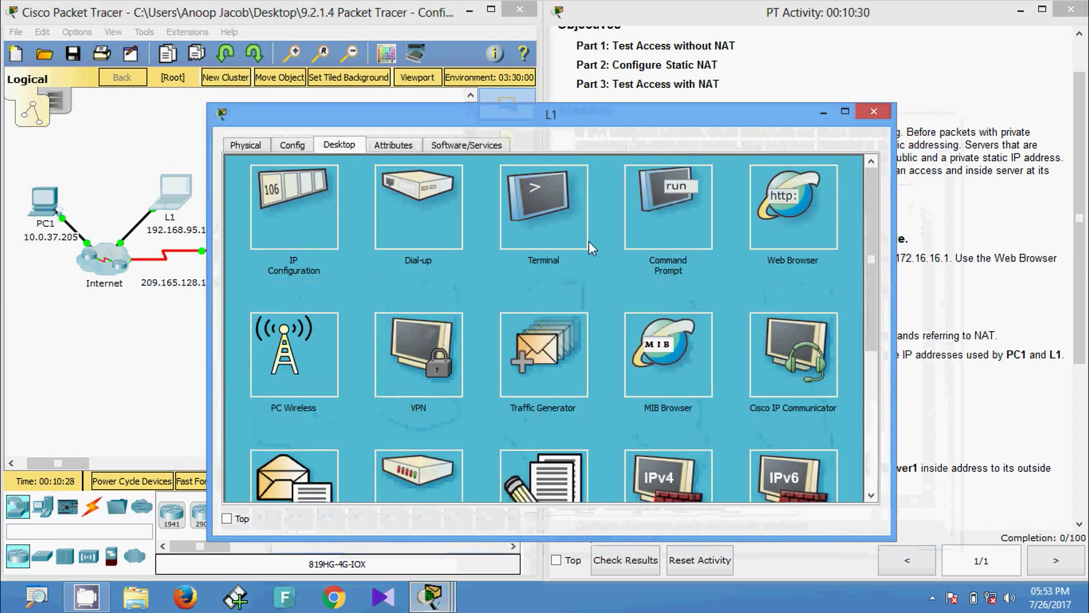
left_click(768, 221)
key("ctrl+v")
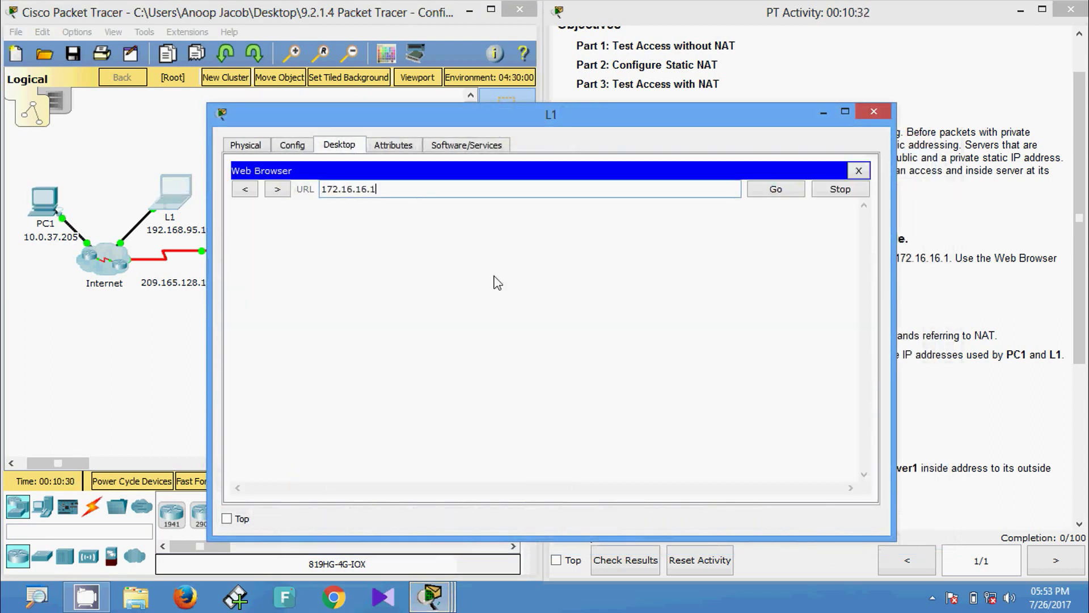
left_click(775, 189)
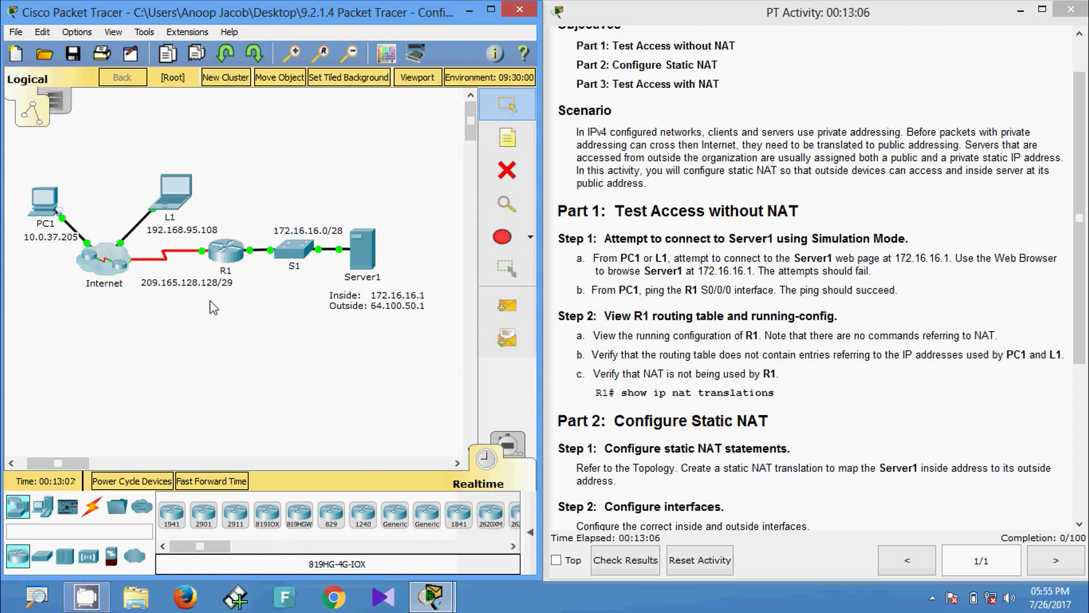
Step: Open router R1's command line and enter privileged EXEC mode with ena
left_click(225, 254)
left_click(453, 147)
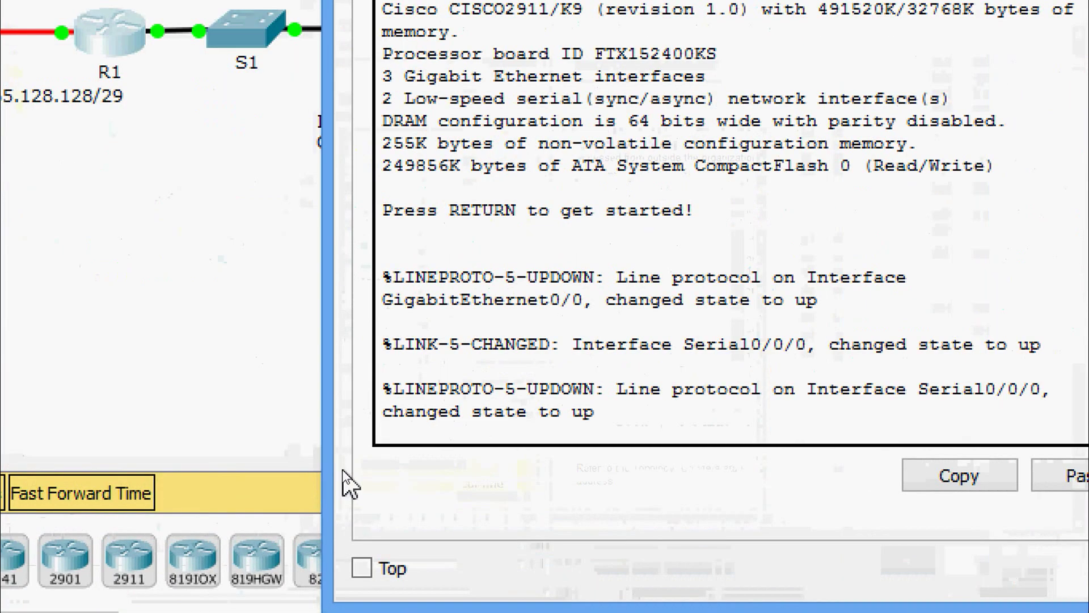
key("Return")
key("Return")
key("Return")
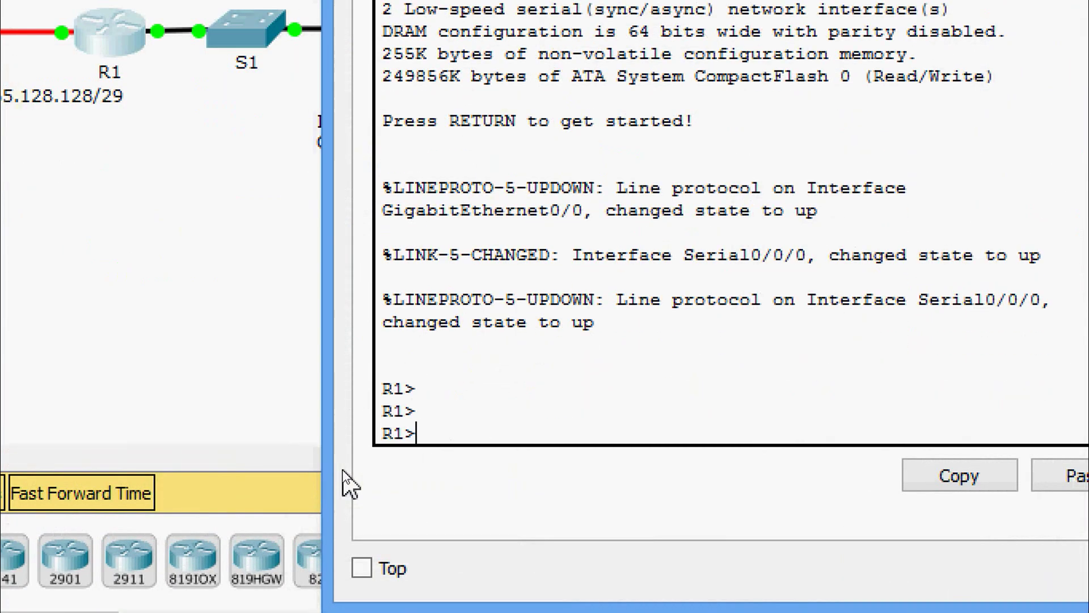
type("ena")
key("Return")
key("Return")
Step: Run show ip interface brief on R1 to list its interface addresses
type("sh")
key("Tab")
type("ip inter")
key("Tab")
type("b")
key("Tab")
key("Return")
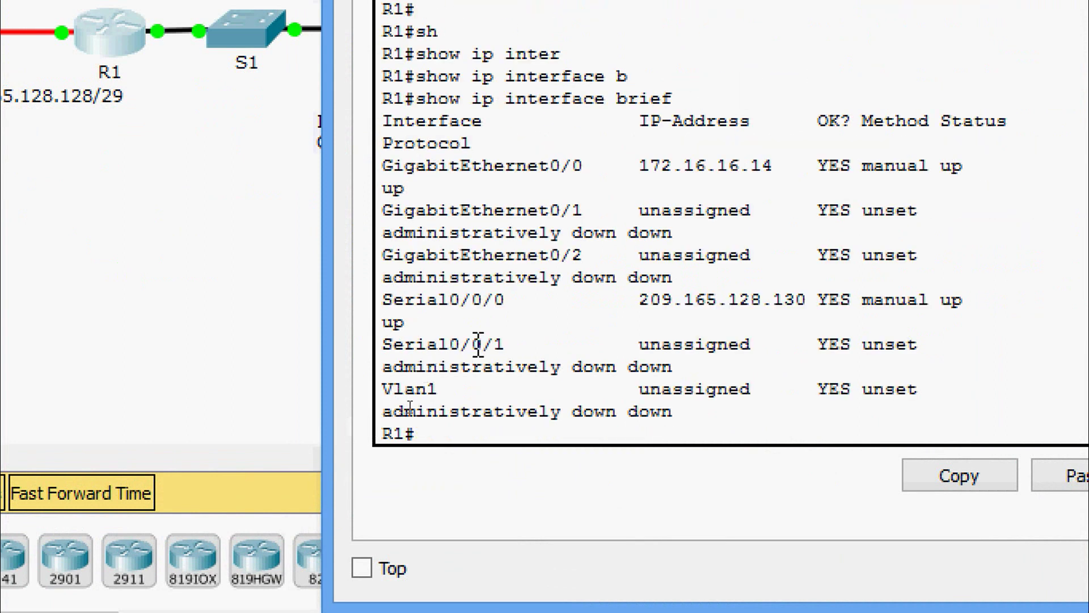
Step: Copy R1's Serial0/0/0 address 209.165.128.130 from the interface list and close the R1 window
left_click_drag(393, 300, 484, 301)
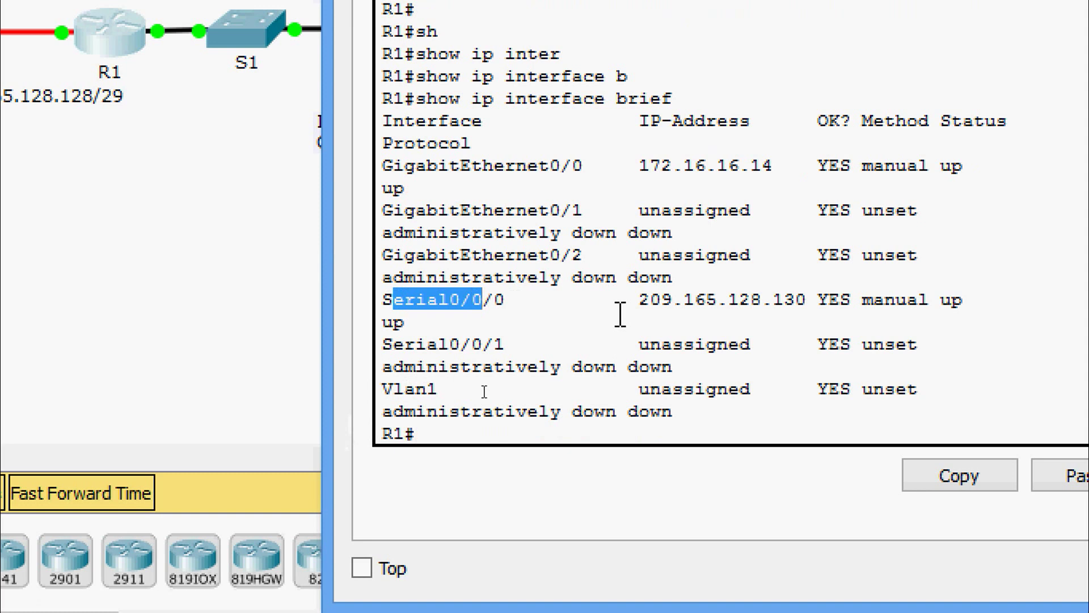
left_click_drag(642, 307, 816, 309)
left_click(958, 488)
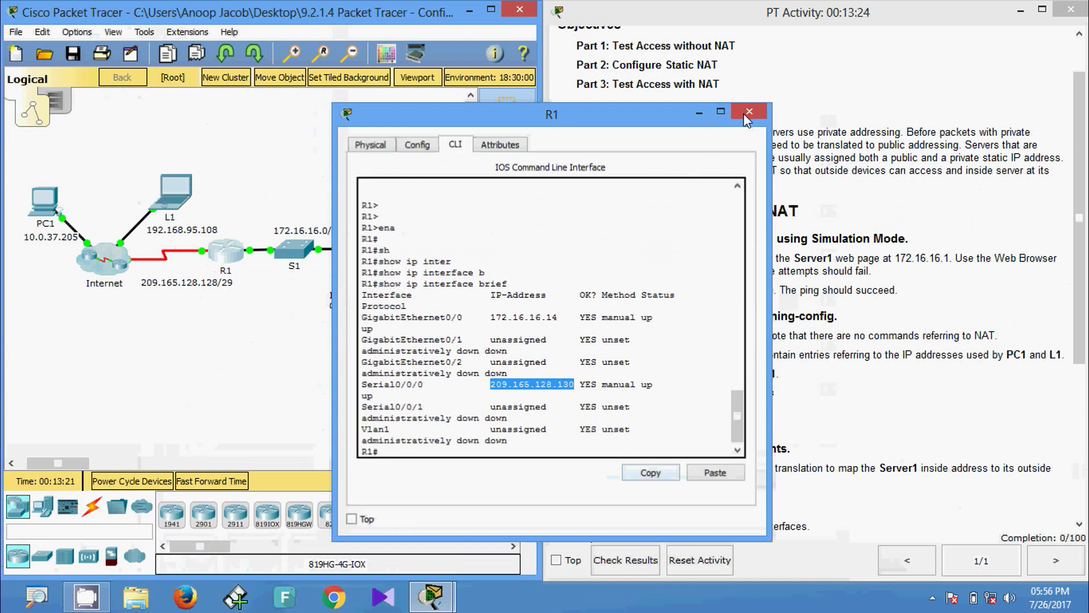
left_click(766, 74)
Step: Ping R1's Serial0/0/0 interface at 209.165.128.130 from PC1's Command Prompt
left_click(44, 199)
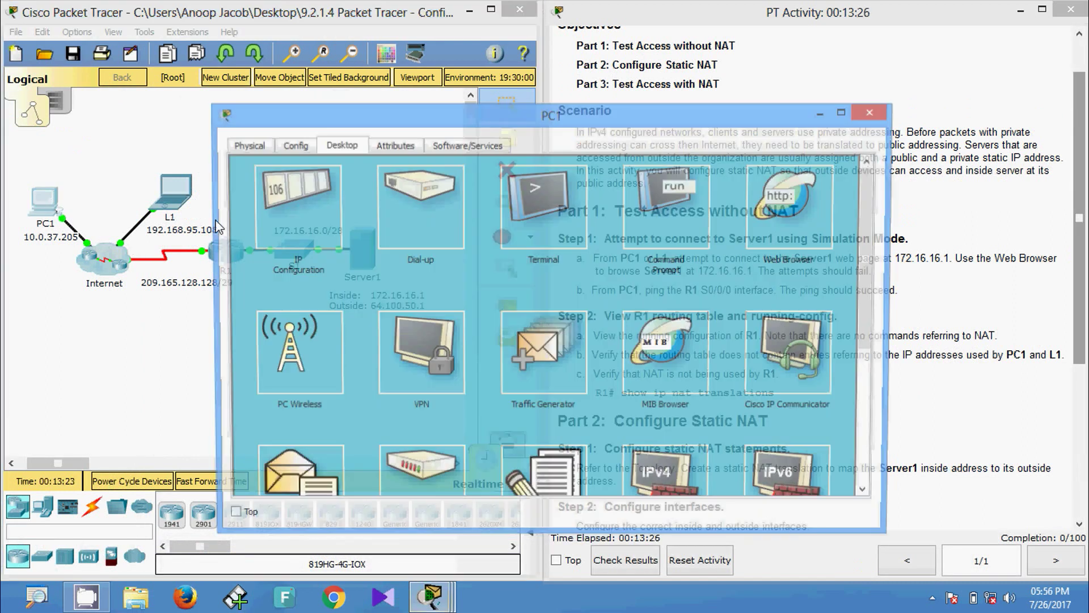
left_click(652, 190)
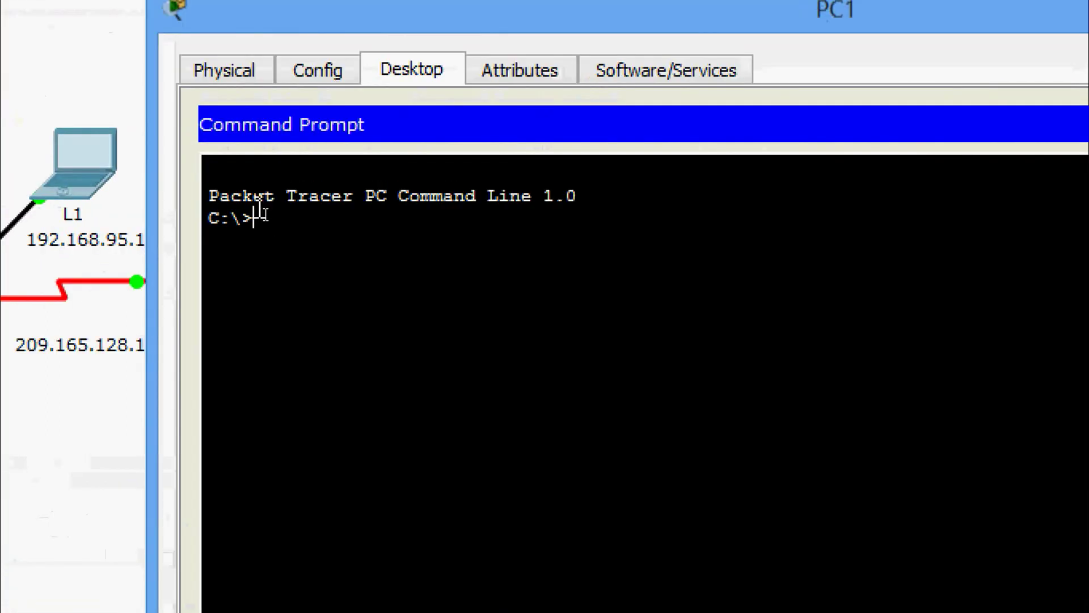
type("ping")
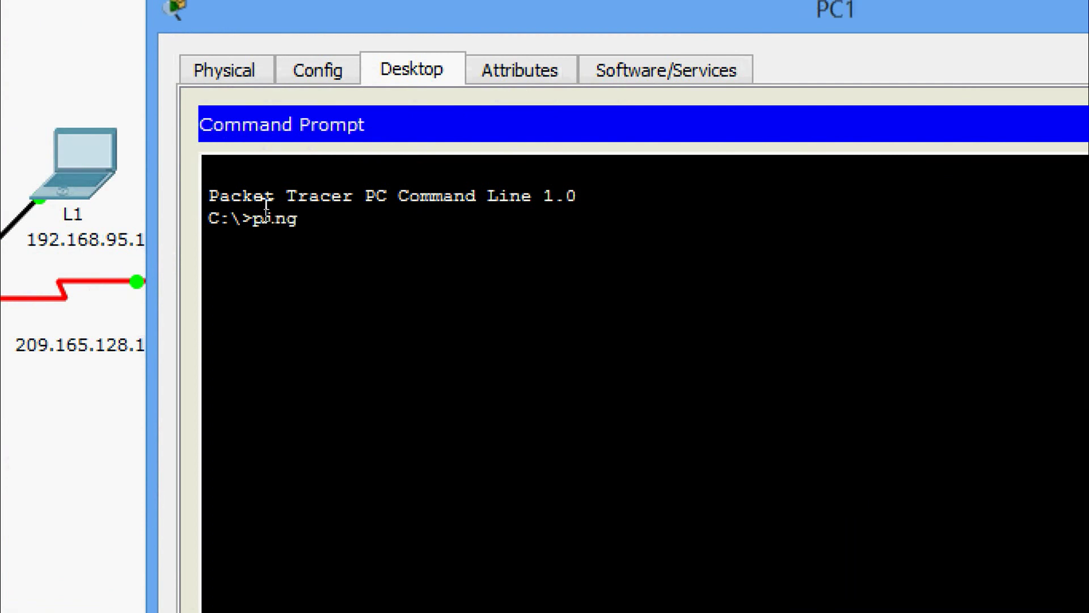
right_click(333, 223)
left_click(352, 261)
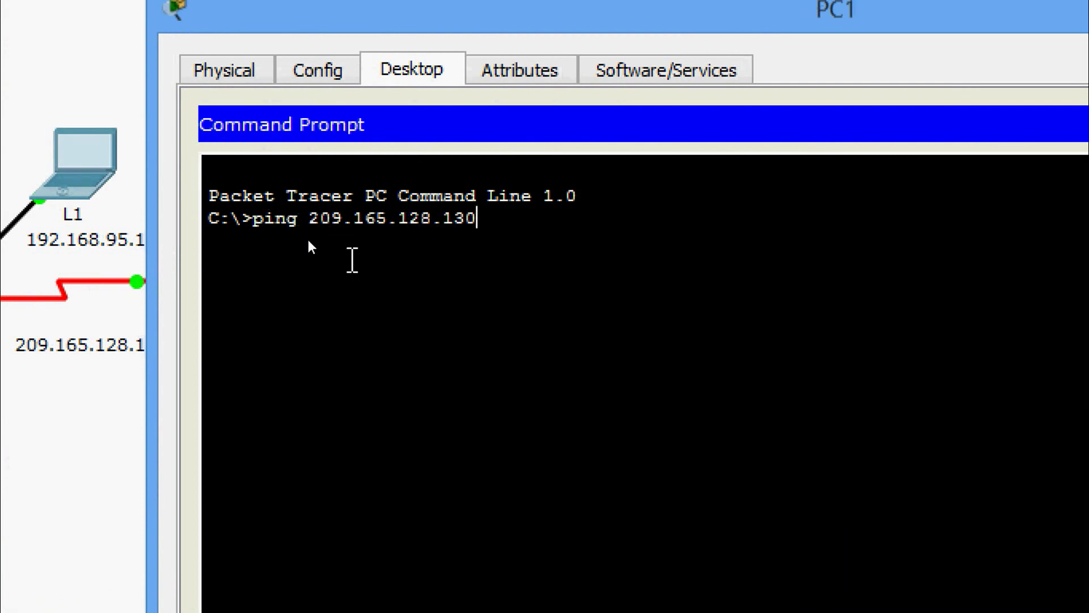
key("Return")
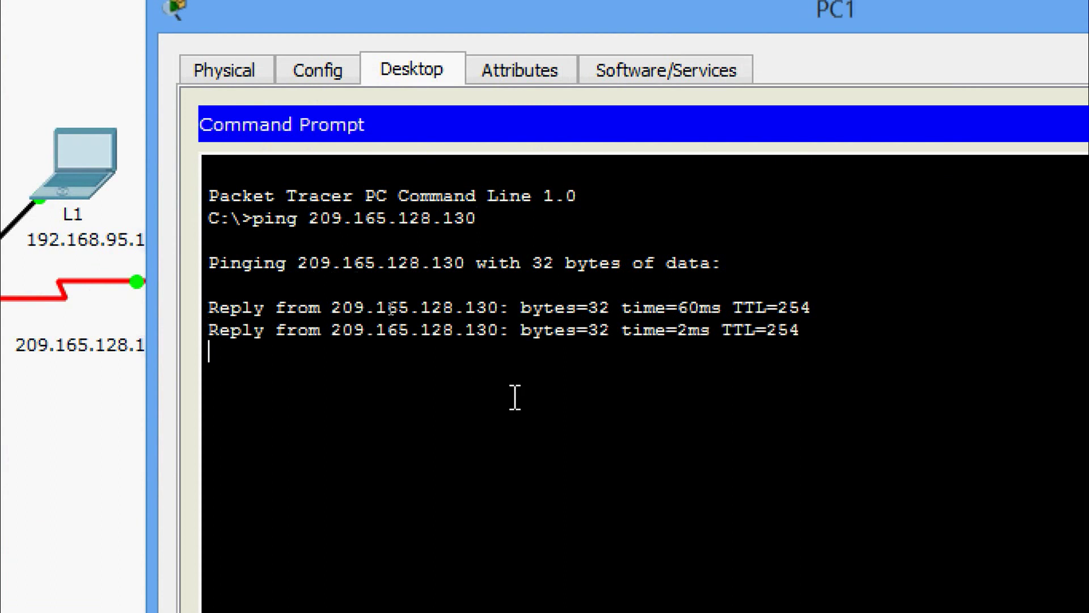
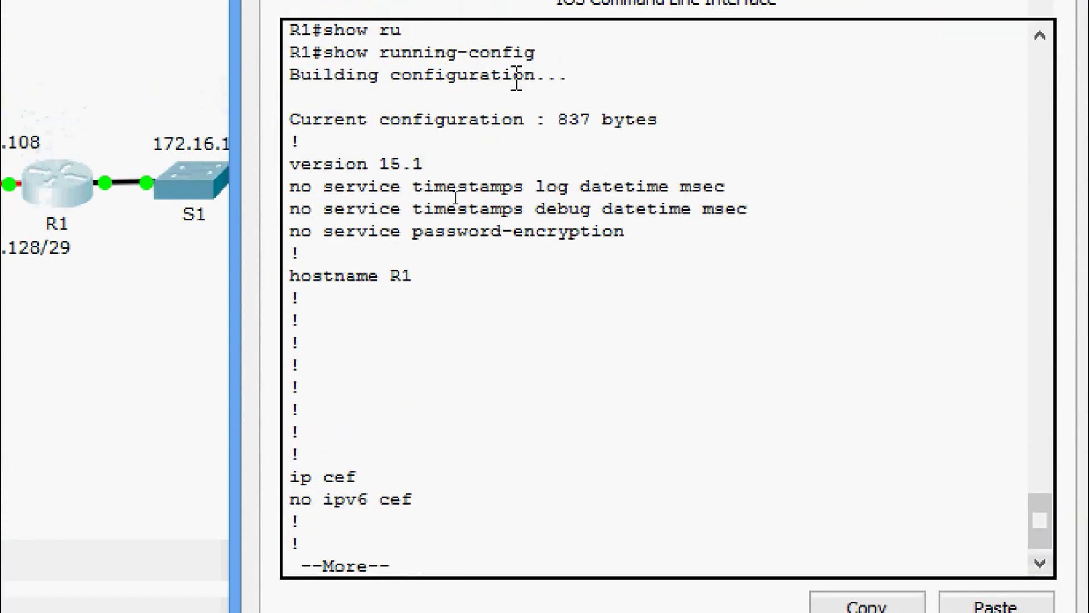
Step: Page through R1's running configuration to its end, checking for any commands that refer to NAT
key("Return")
key("Return")
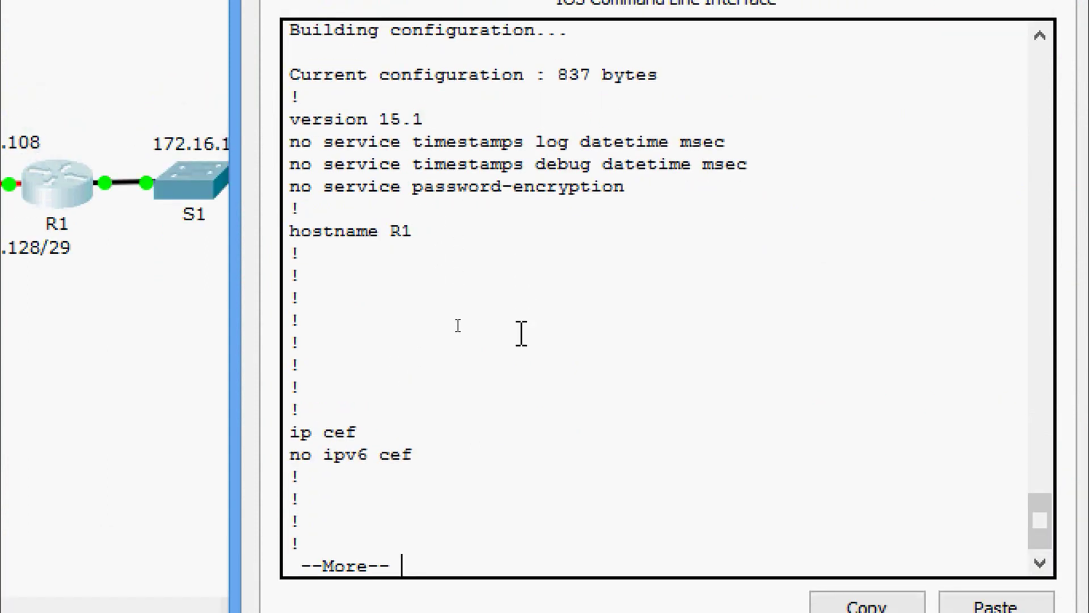
key("Return")
key("Return")
key("Return")
key("Return")
key("Return")
key("Return")
key("Return")
key("Return")
key("Return")
key("Return")
key("Return")
key("Return")
key("Return")
key("Return")
key("Return")
key("Return")
key("Return")
key("Return")
key("Return")
key("Return")
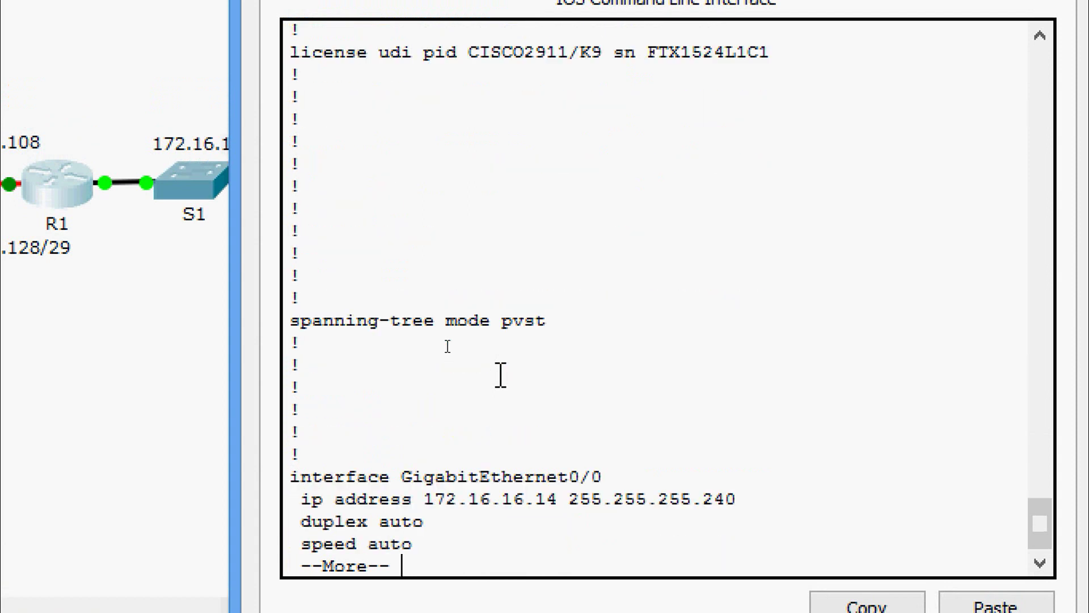
key("Return")
key("Return")
key("Return")
key("Return")
key("Return")
key("Return")
key("Return")
key("Return")
key("Return")
key("Return")
key("Return")
key("Return")
key("Return")
key("Return")
key("Return")
key("Return")
key("Return")
key("Return")
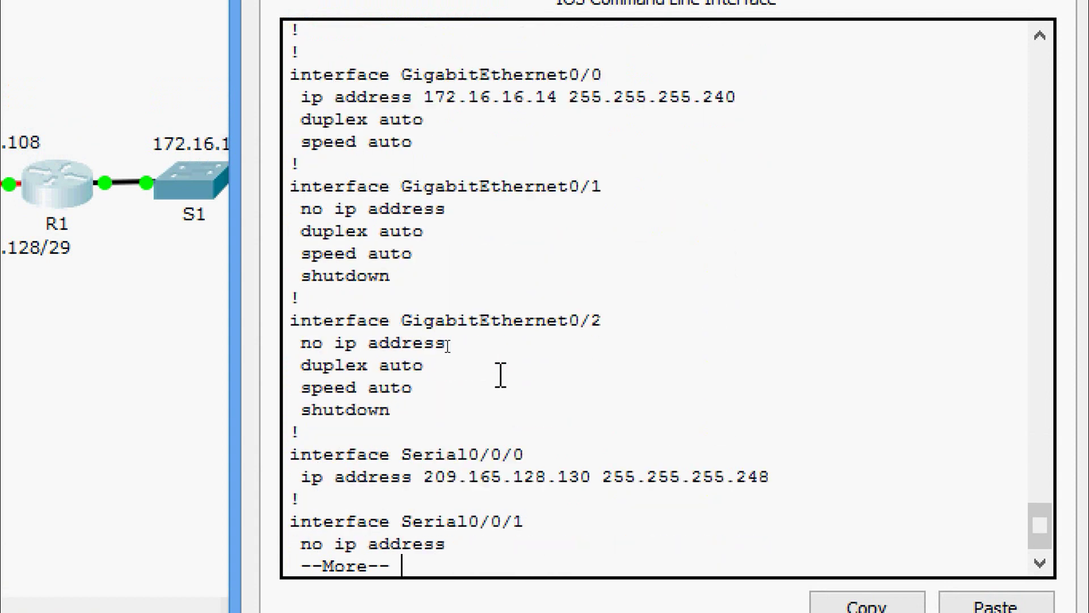
key("Return")
key("Return")
key("Return")
key("Return")
key("Return")
key("Return")
key("Return")
key("Return")
key("Return")
key("Return")
key("Return")
key("Return")
key("Return")
key("Return")
key("Return")
key("Return")
key("Return")
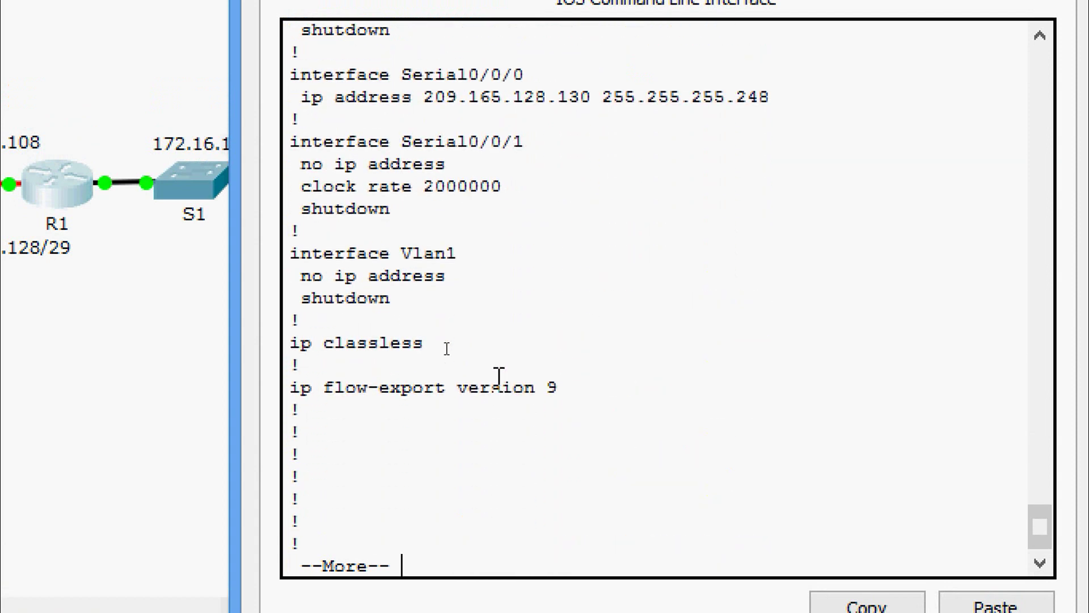
key("Return")
key("Return")
key("Return")
key("Return")
key("Return")
key("Return")
key("Return")
key("Return")
key("Return")
key("Return")
key("Return")
key("Return")
key("Return")
key("Return")
key("Return")
key("Return")
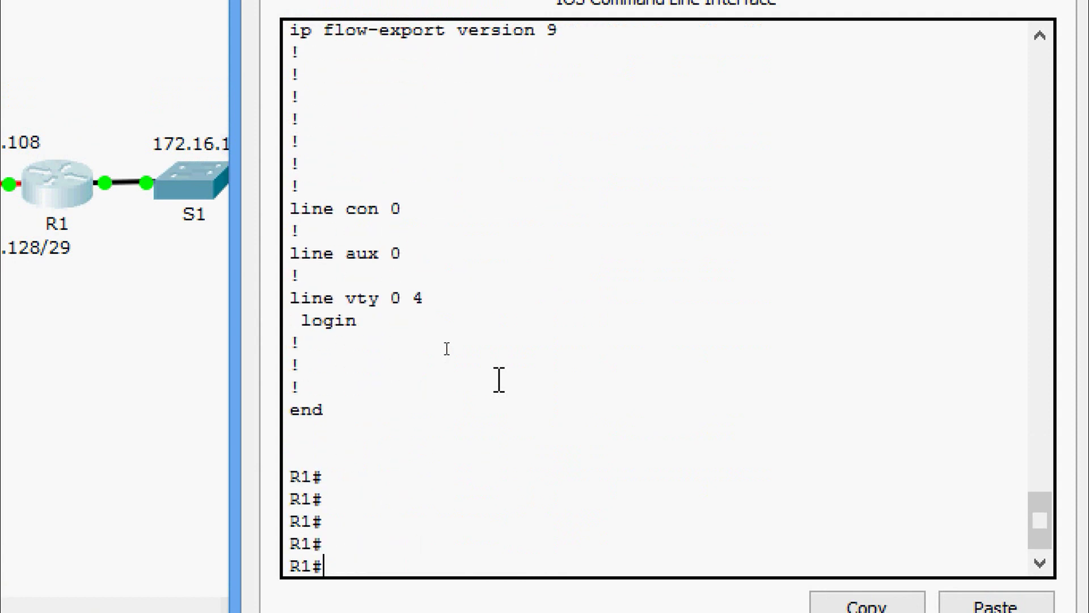
key("Return")
key("Return")
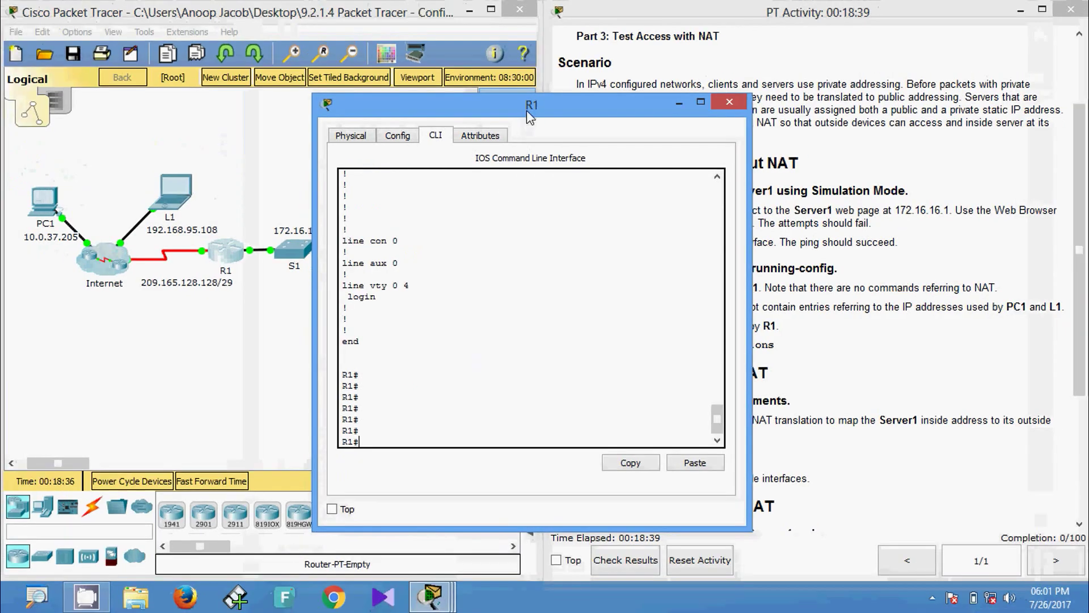
Step: Run show ip route on R1 to display its routing table beside the activity instructions
left_click_drag(527, 110, 390, 97)
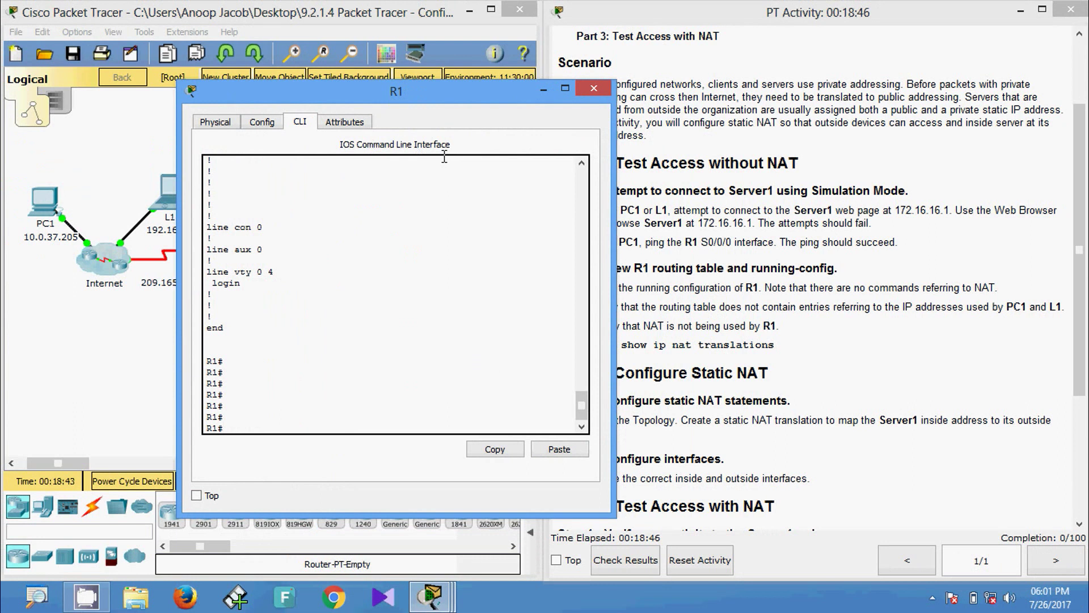
left_click_drag(402, 95, 299, 92)
left_click_drag(660, 307, 730, 307)
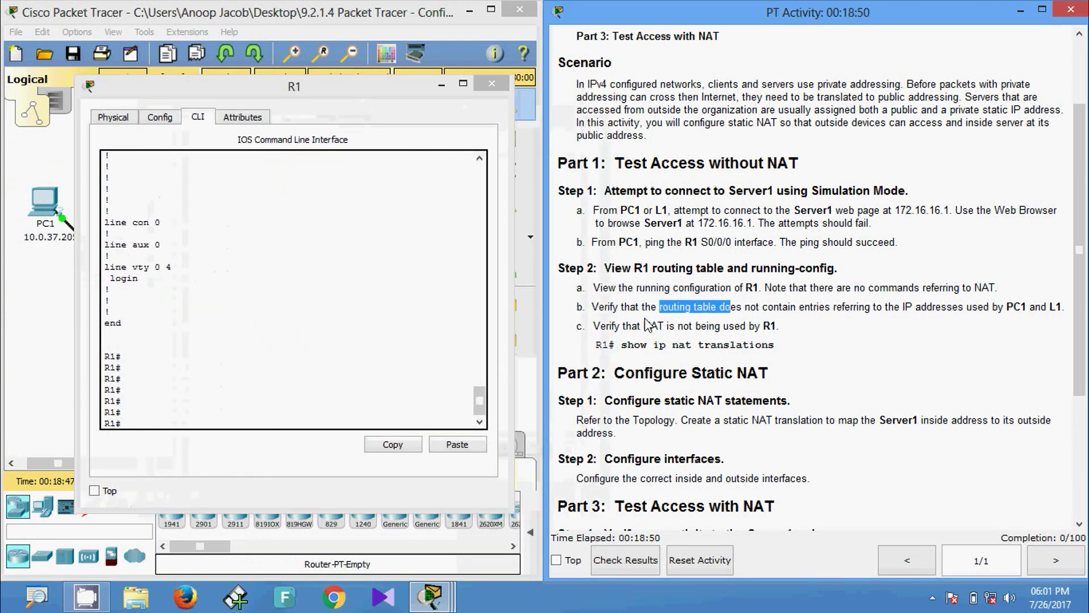
left_click(349, 169)
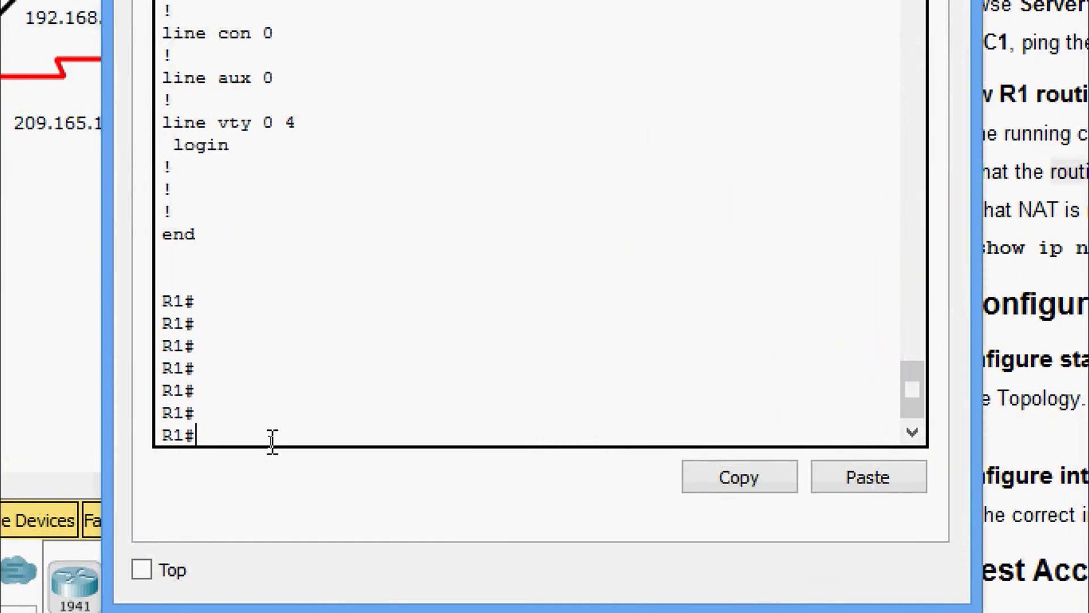
type("sh")
key("Tab")
type("ip")
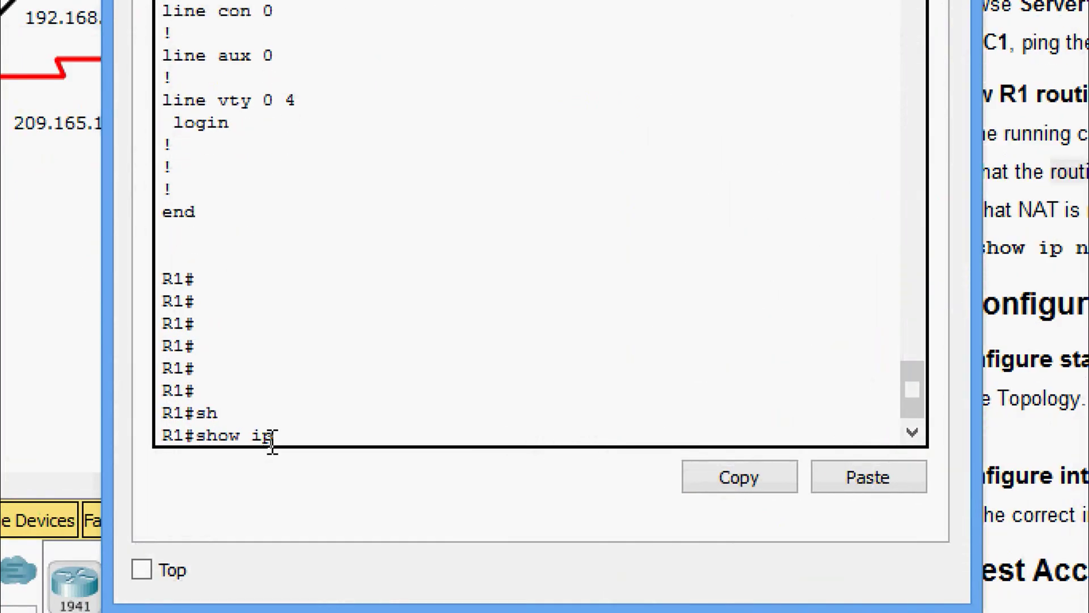
type(" rou")
key("Tab")
key("Return")
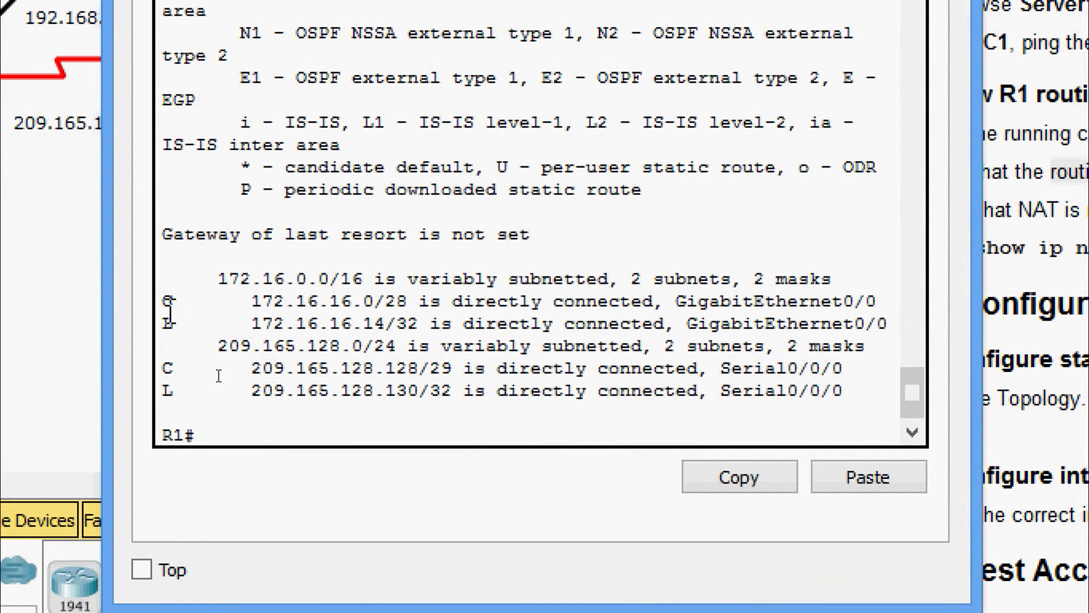
Step: Check the directly connected networks in R1's routing table against the addresses used by PC1 and L1
left_click_drag(164, 300, 463, 303)
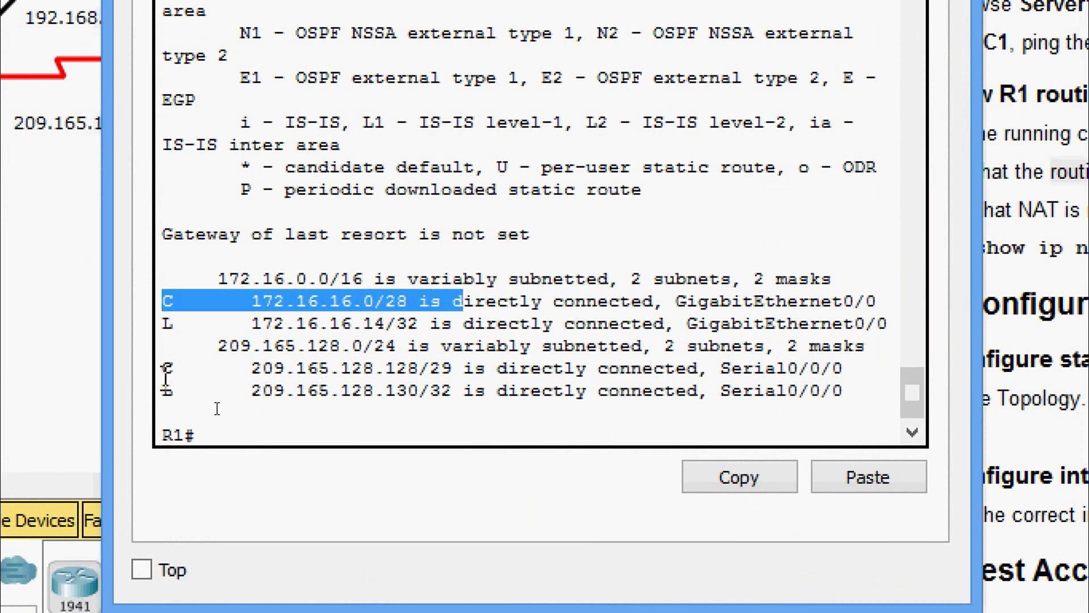
left_click_drag(165, 367, 441, 369)
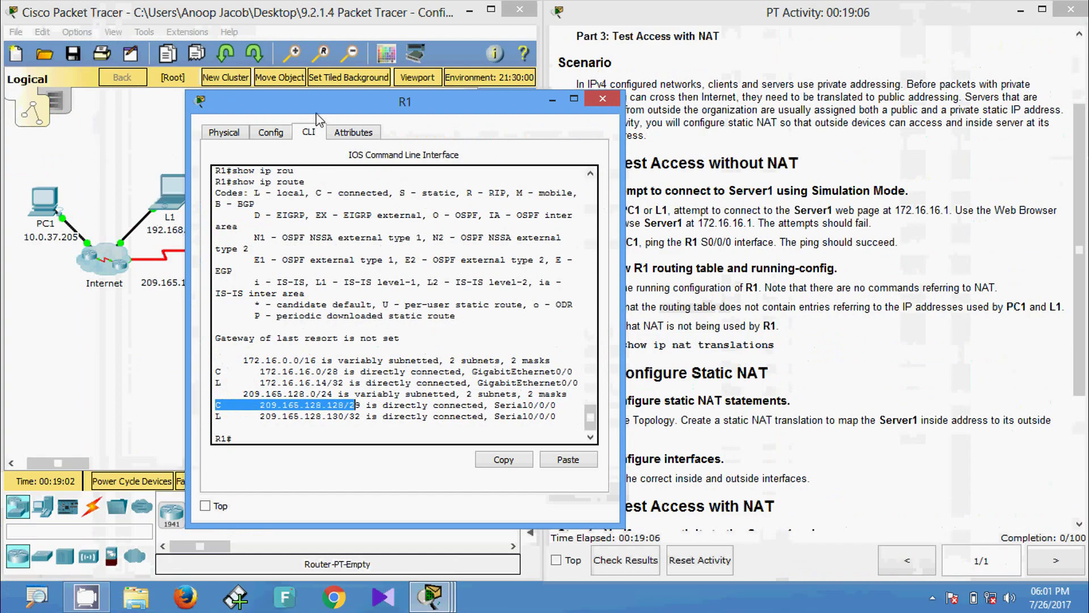
left_click_drag(316, 112, 453, 113)
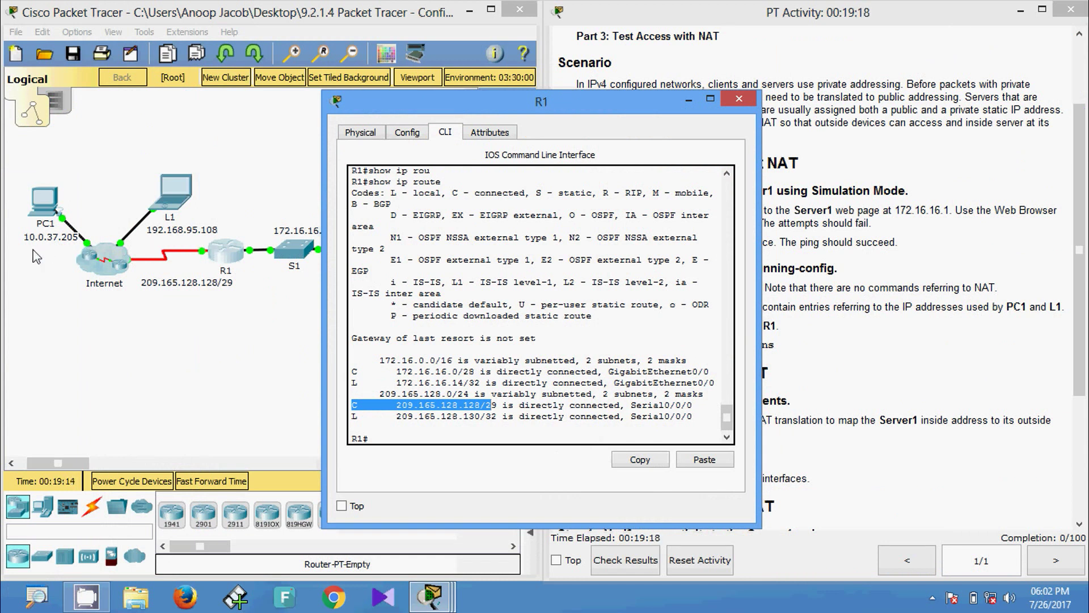
Step: Run show ip nat translations on R1 to check whether NAT is in use
left_click_drag(451, 106, 242, 57)
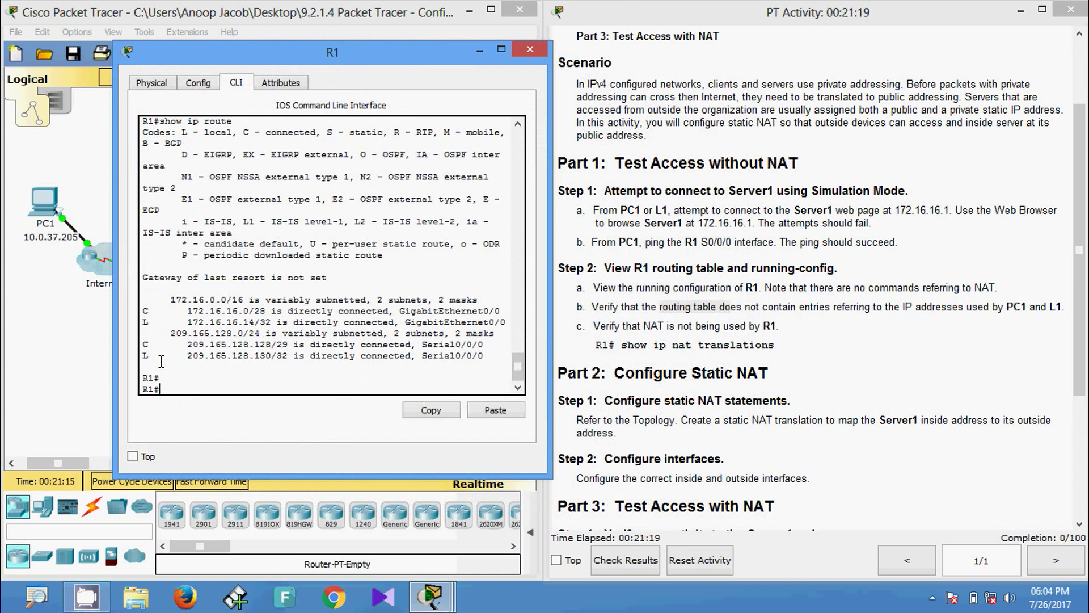
type("sh")
key("Tab")
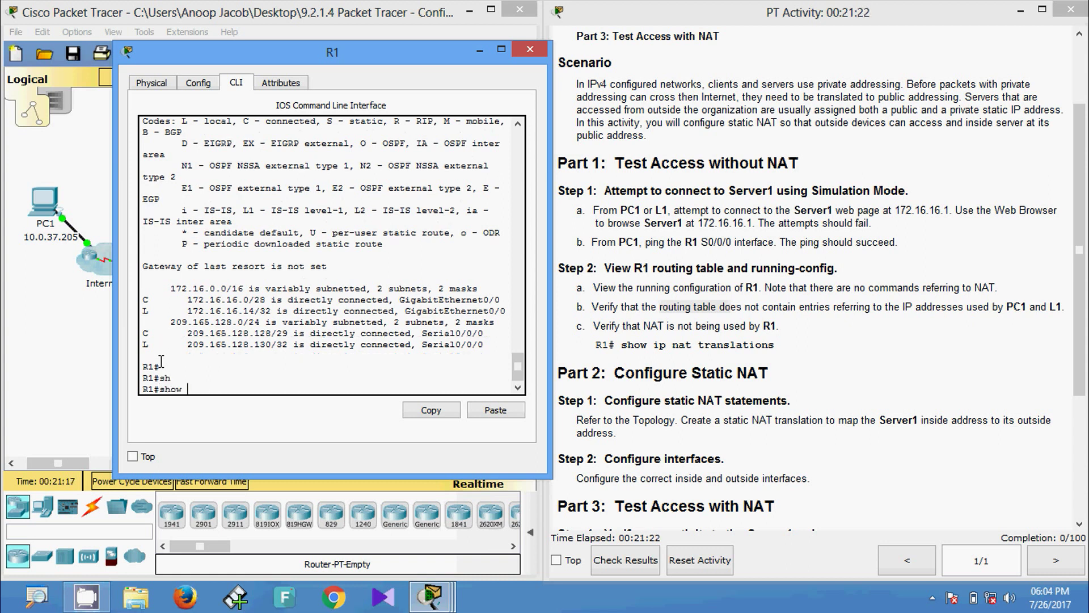
type("ip na")
key("Tab")
type("tr")
key("Tab")
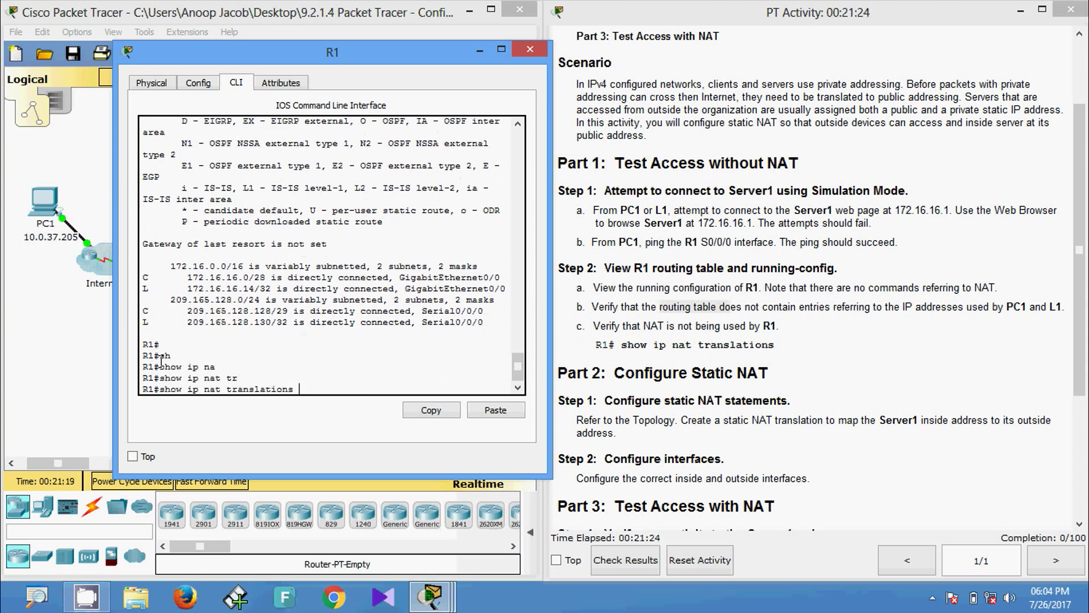
key("Return")
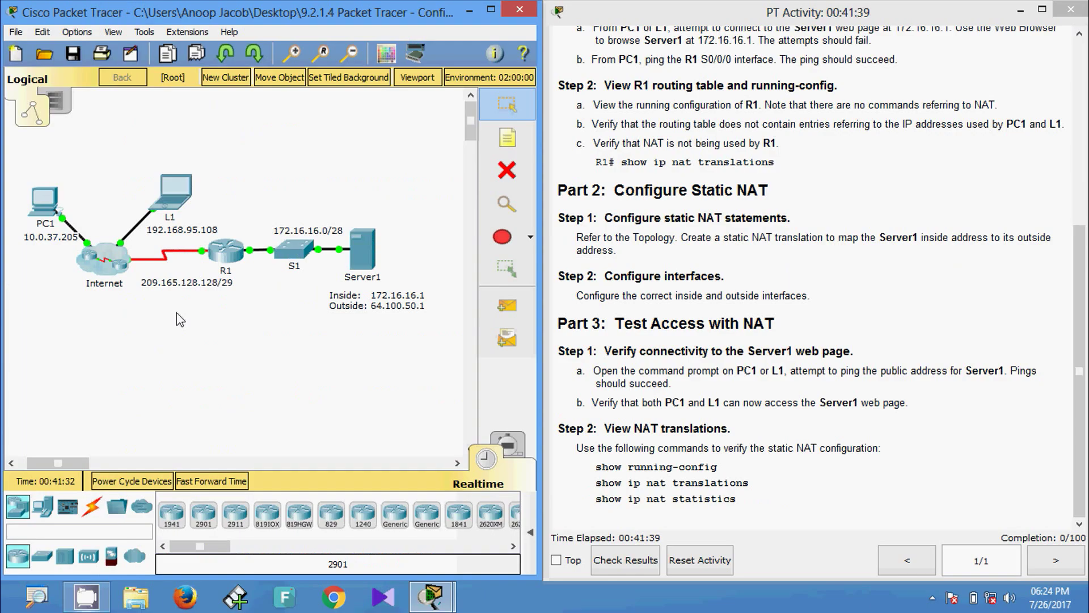
Step: Reopen R1's command line from the topology and enter privileged EXEC mode
left_click(228, 254)
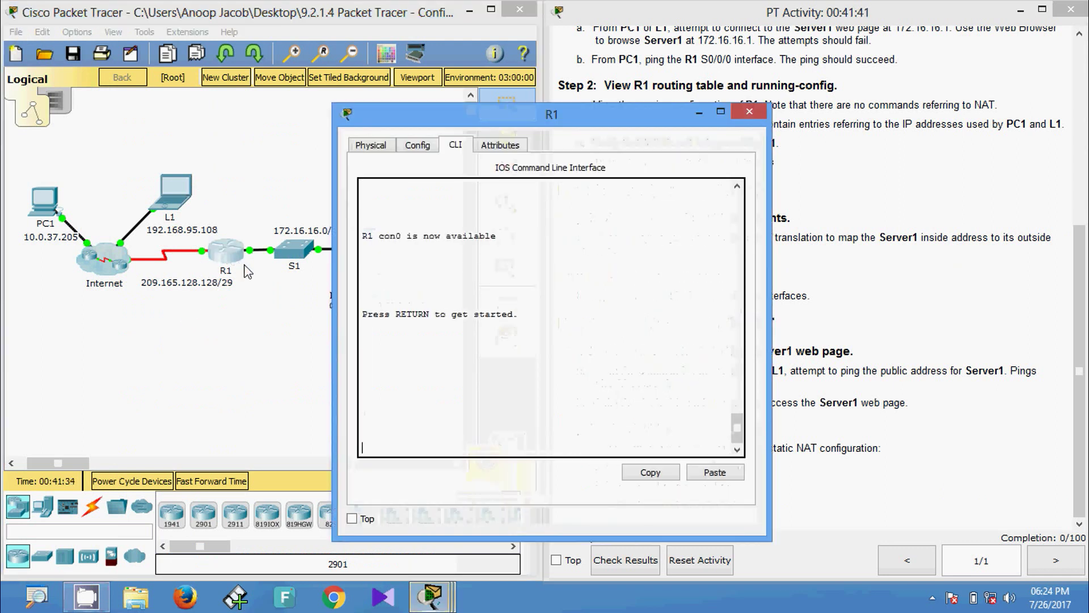
left_click_drag(488, 113, 389, 53)
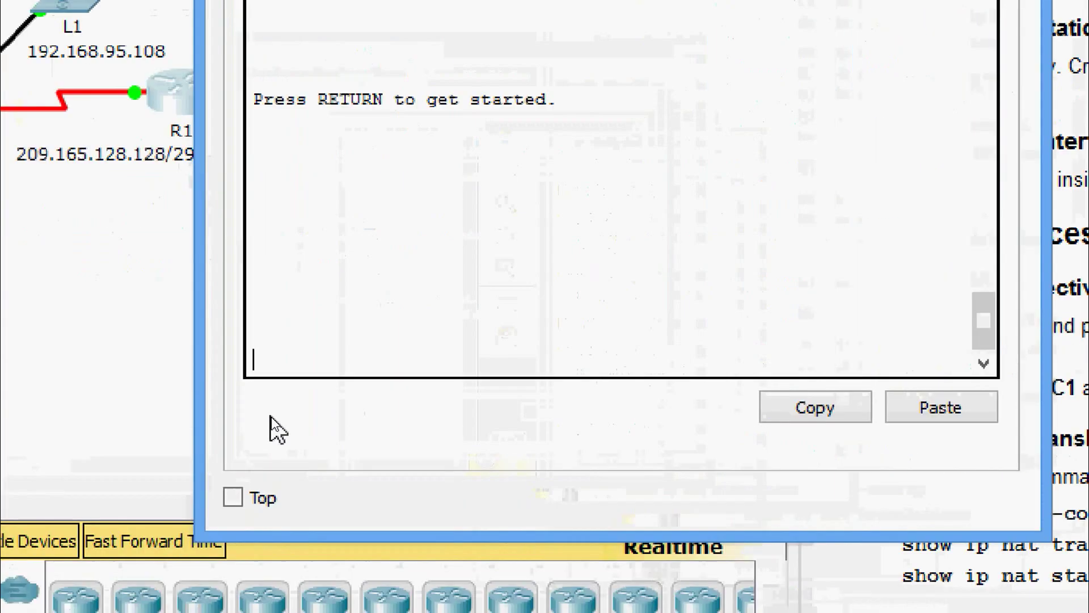
key("Return")
key("Return")
key("Return")
type("ean")
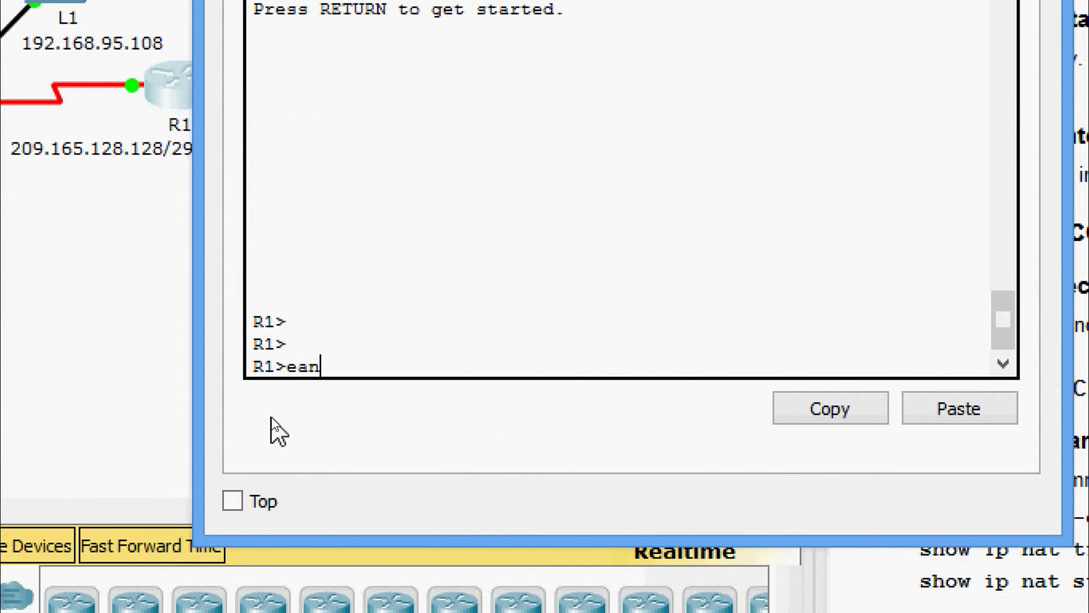
key("BackSpace")
key("BackSpace")
type("na")
key("Tab")
key("Return")
Step: Enter global configuration mode on R1 with conf t
type("conf")
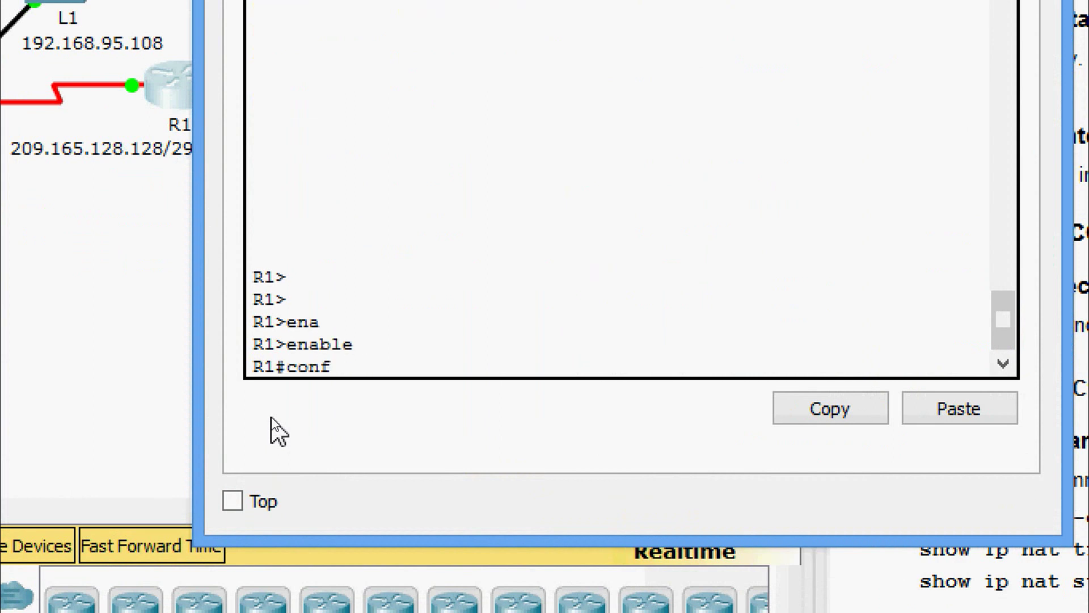
type(" t")
key("Return")
key("Return")
key("Return")
Step: Begin the command ip nat inside source static on R1, consulting the context help for the available options
type("ip")
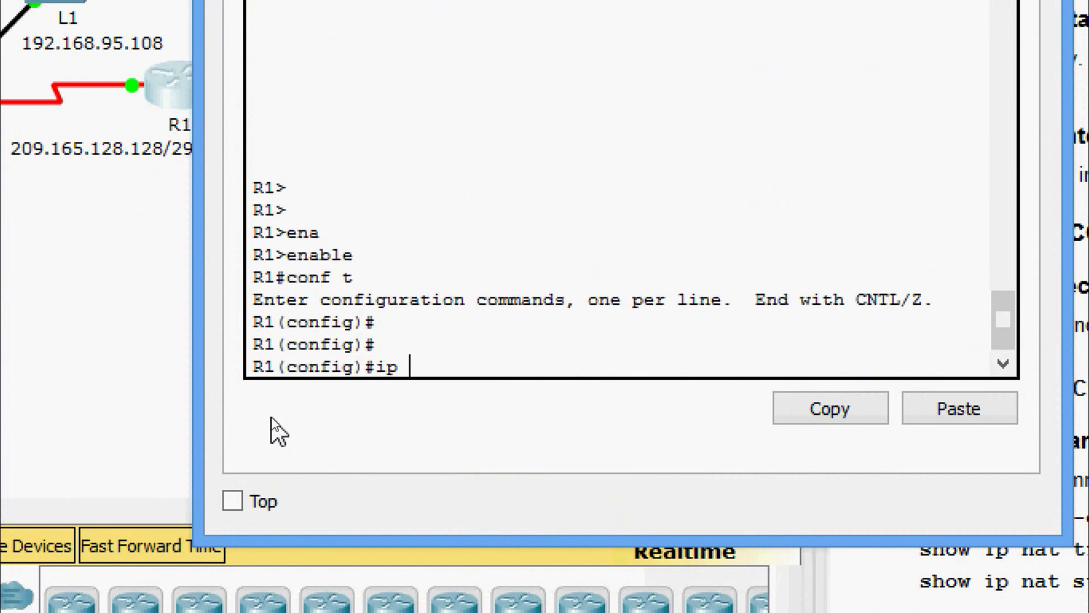
type(" nat")
key("Tab")
type("in")
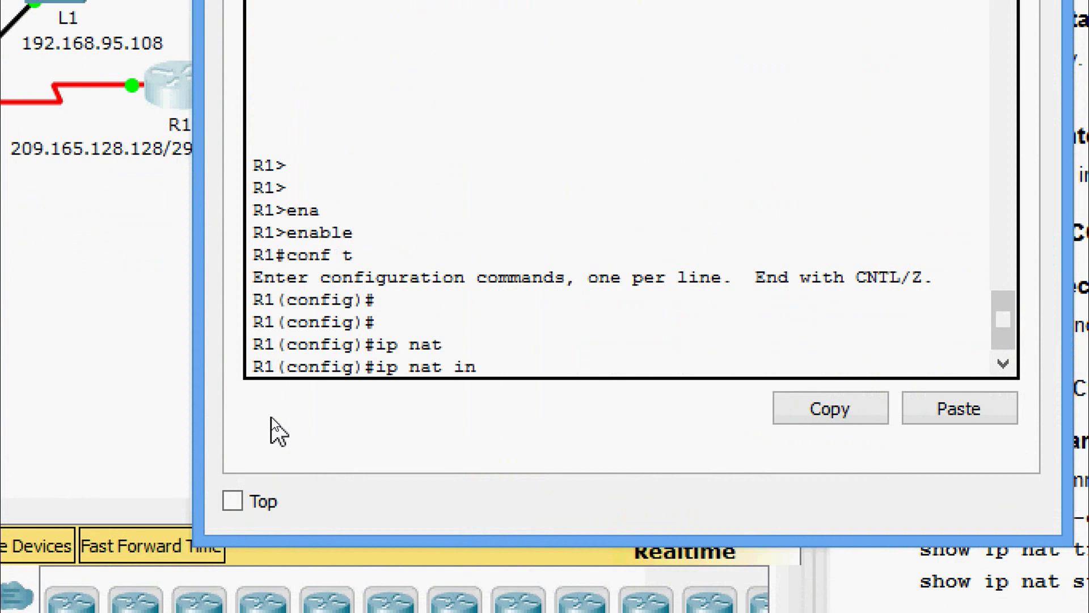
type("s")
key("Tab")
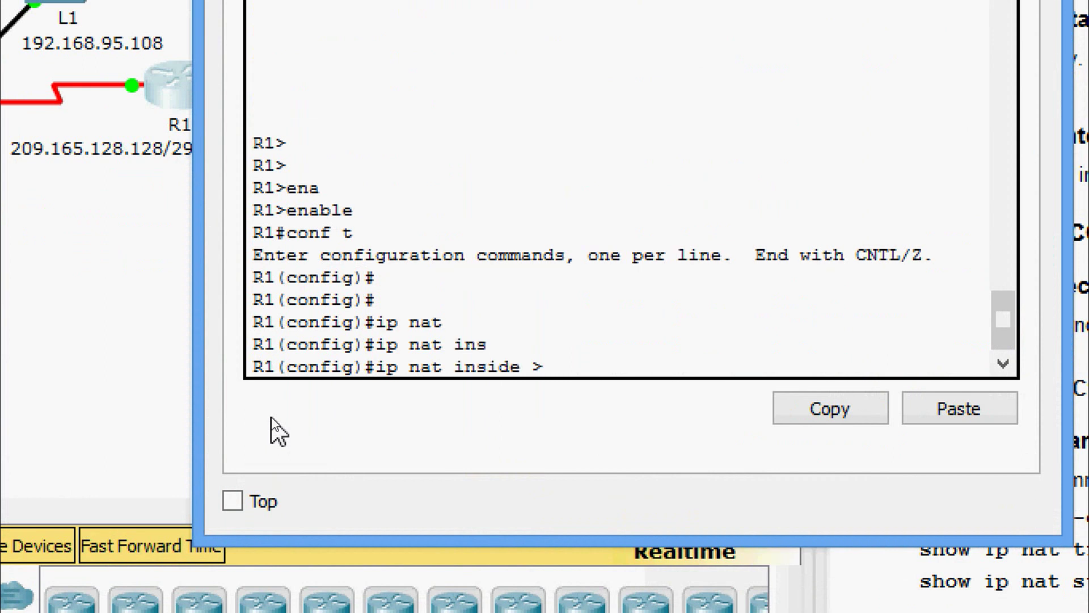
type("?")
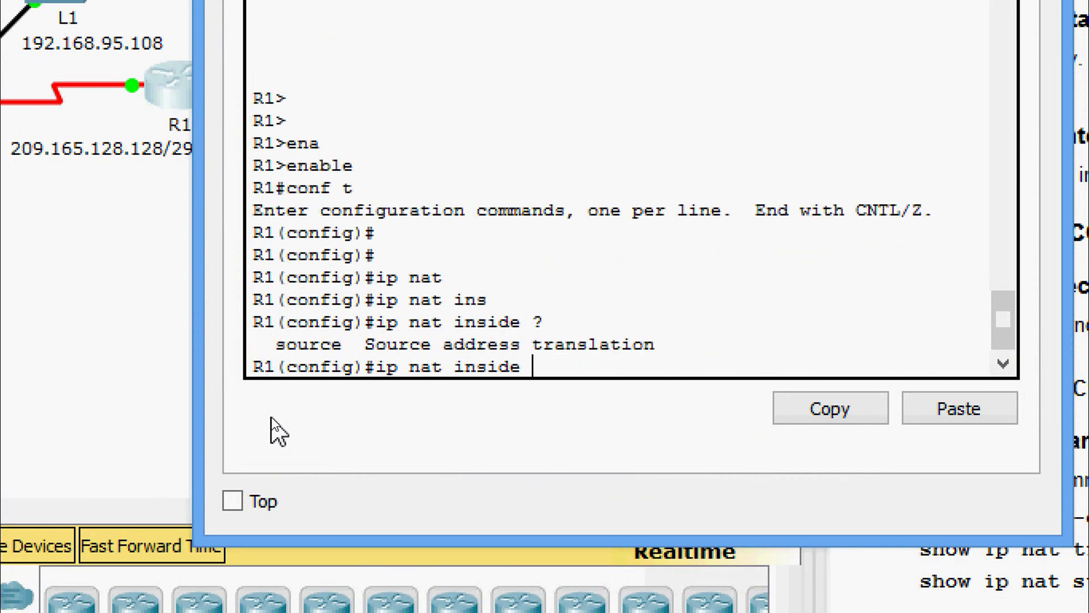
type("sou")
key("Tab")
type("?")
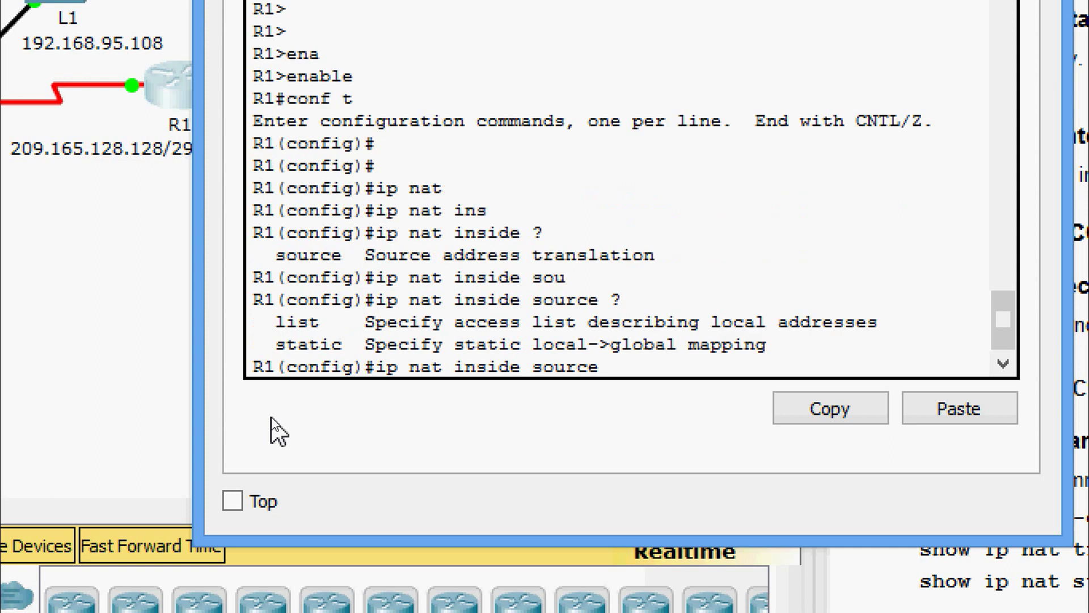
type("st")
key("Tab")
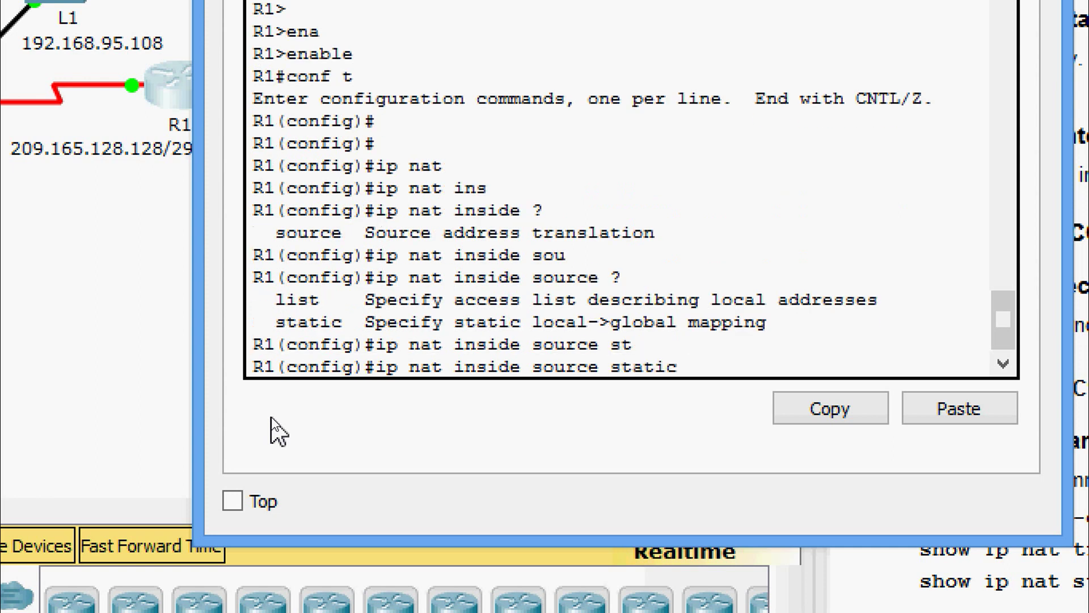
type("?")
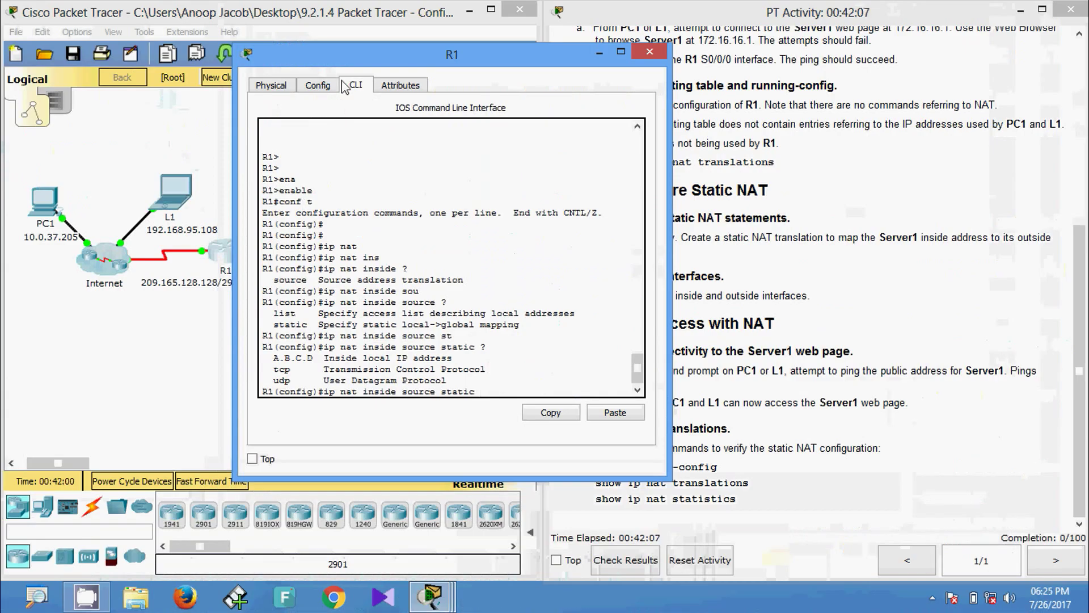
Step: Complete the static NAT statement, mapping Server1's inside address 172.16.16.1 to its outside address 64.100.50.1
left_click_drag(375, 63, 682, 35)
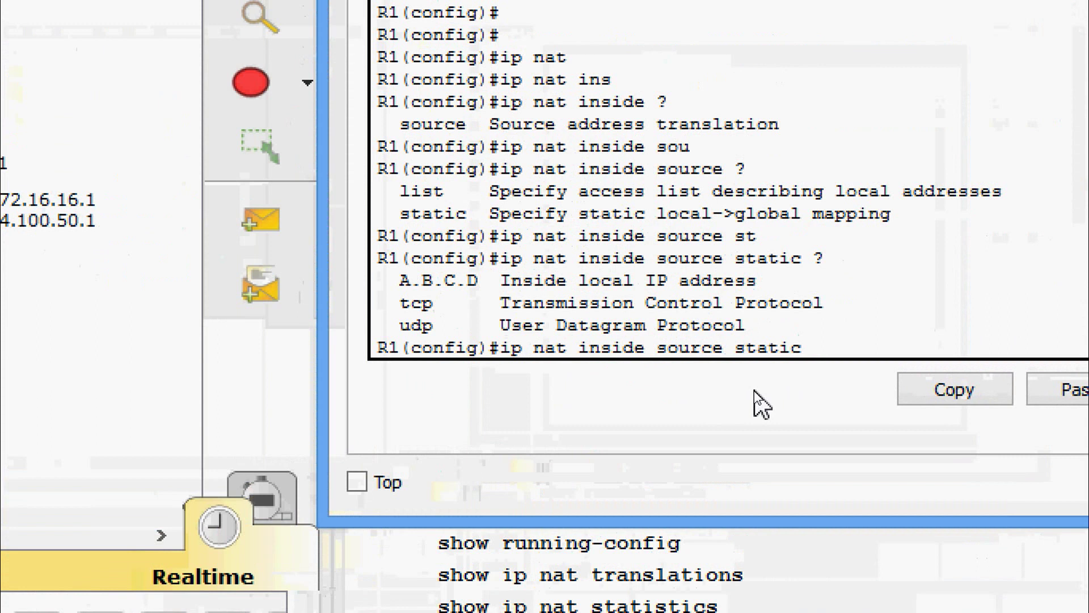
type("172.16.")
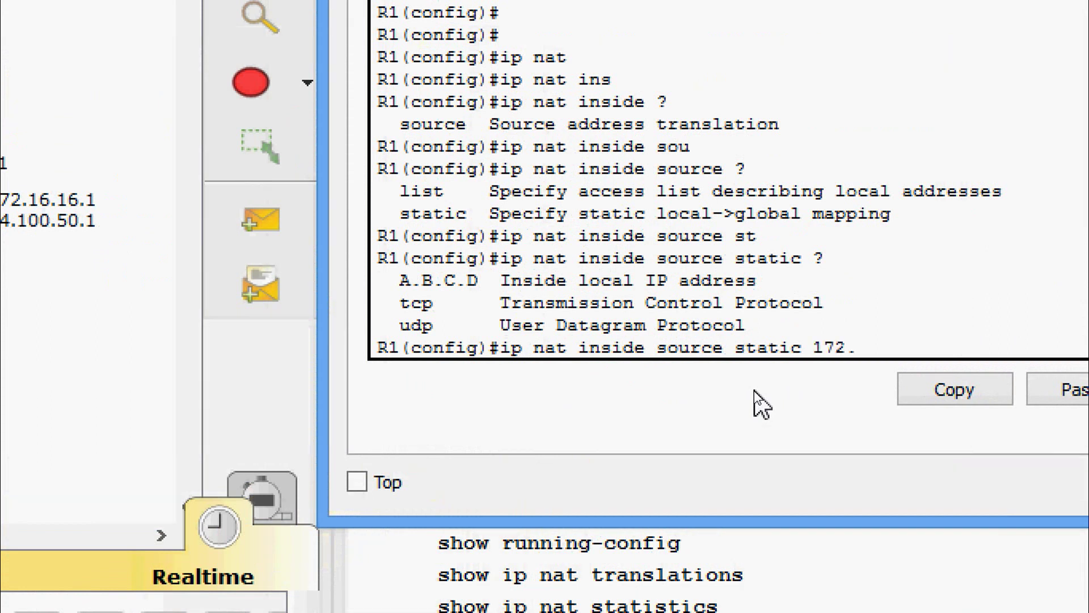
type("16.1 ?")
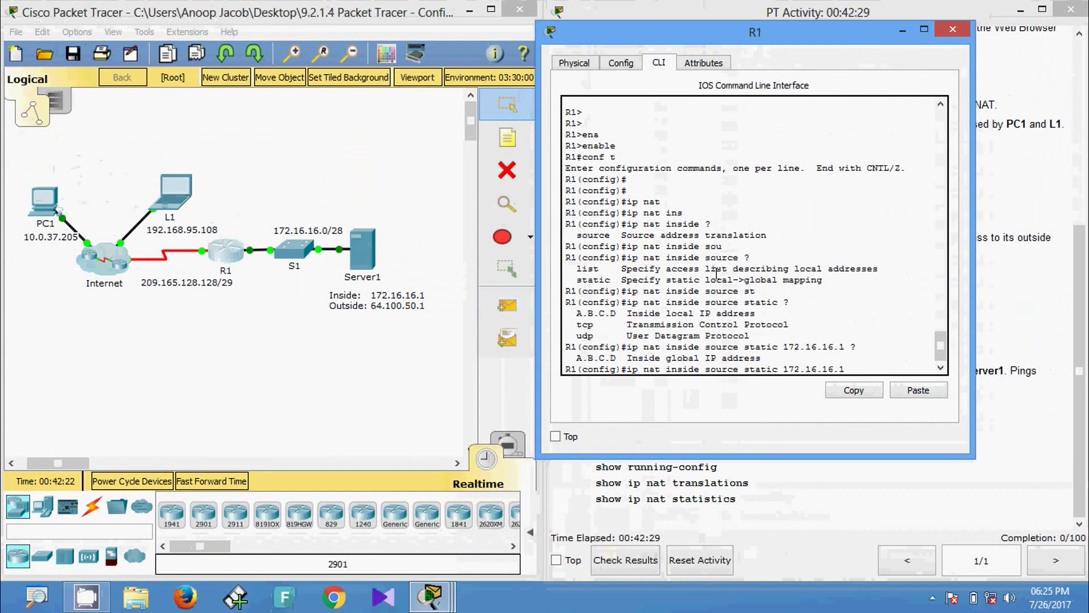
left_click_drag(729, 24, 621, 26)
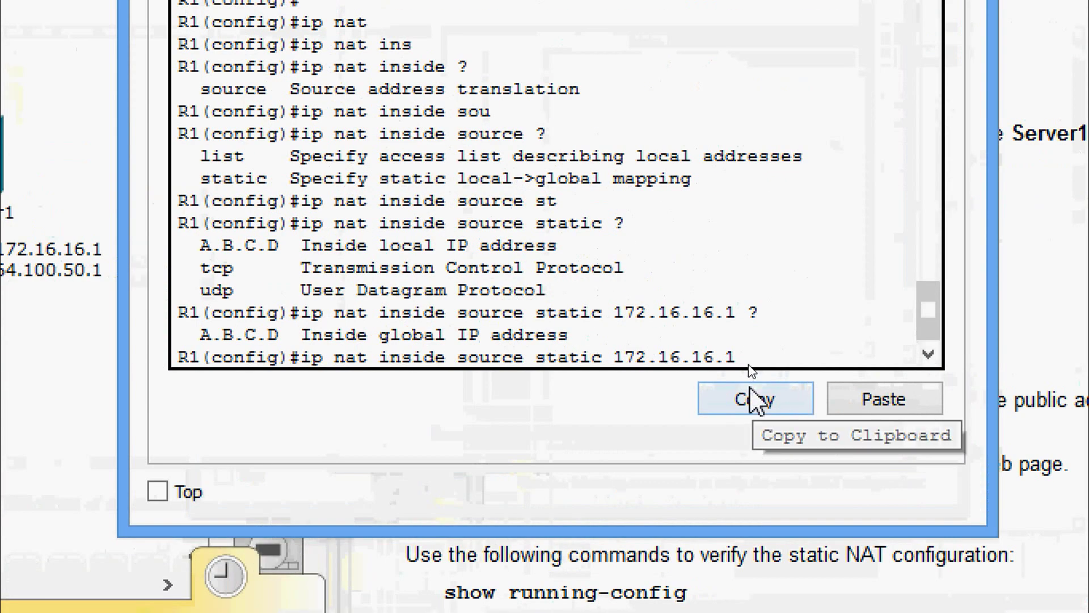
type("64.")
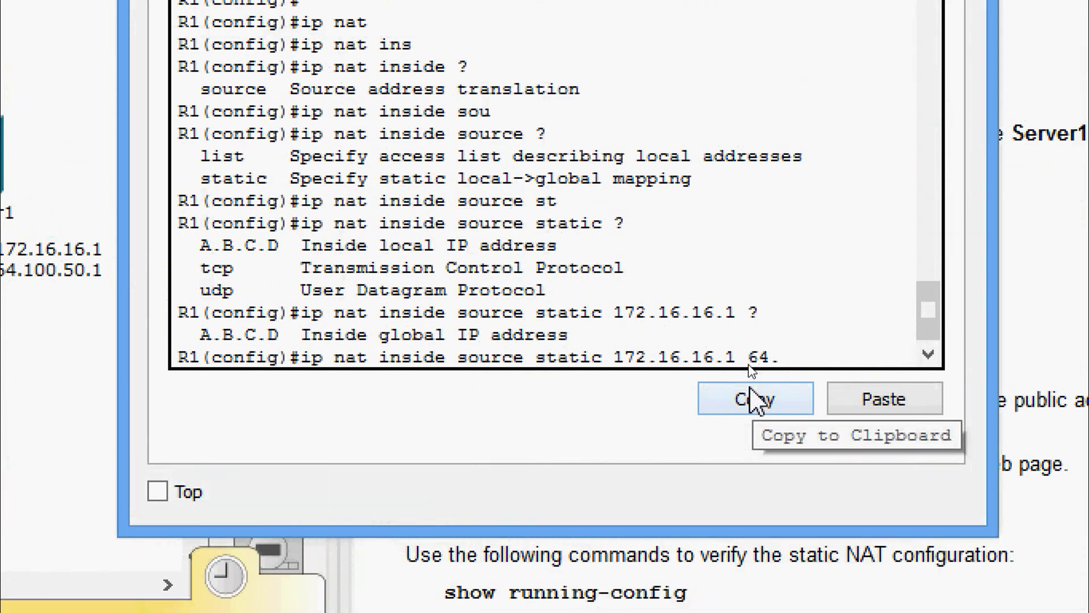
type("100.50.1")
key("Return")
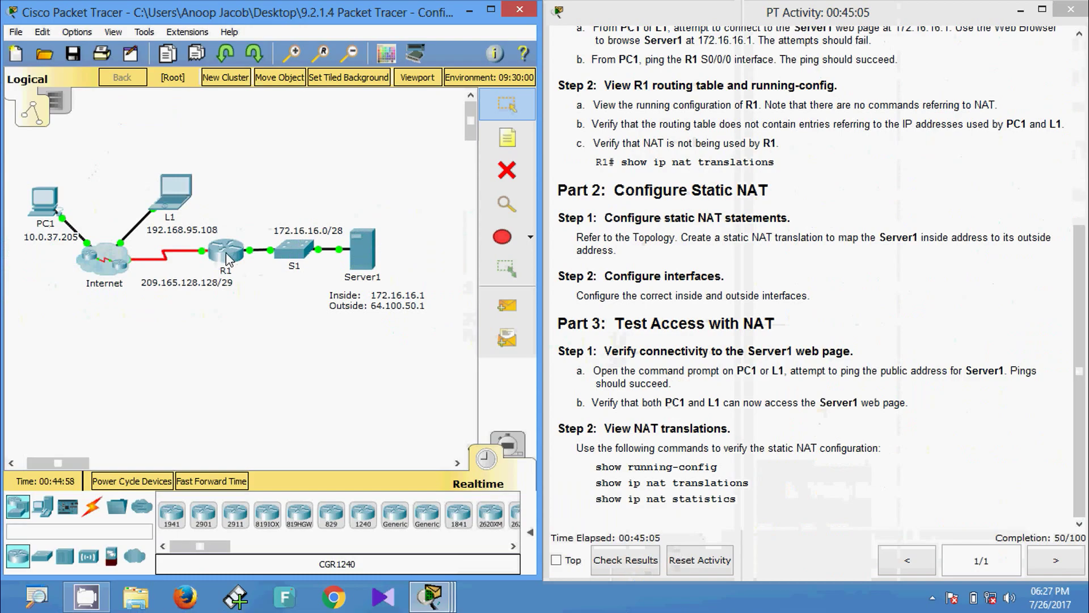
Step: Reopen R1's command line and enter interface configuration mode for gigabitEthernet 0/0
left_click(227, 254)
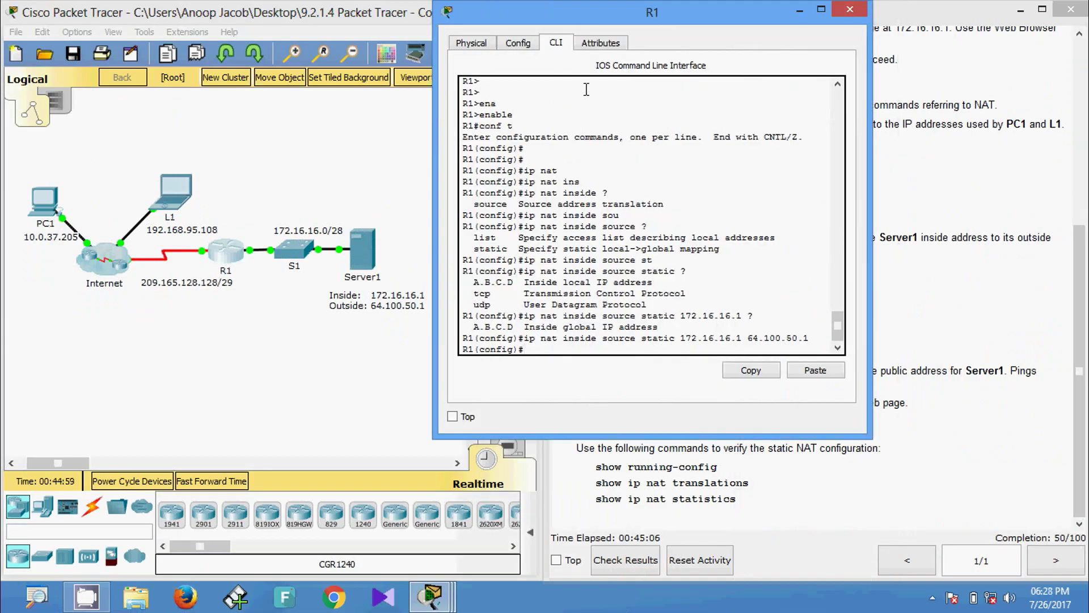
left_click_drag(596, 54, 414, 54)
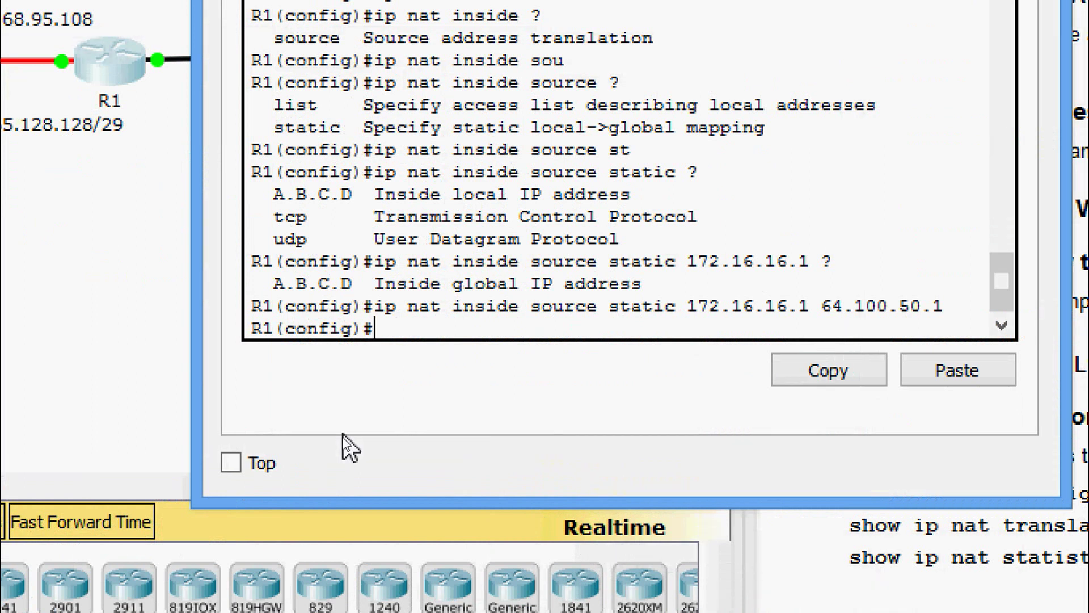
type("inter")
key("Tab")
type("g")
key("Tab")
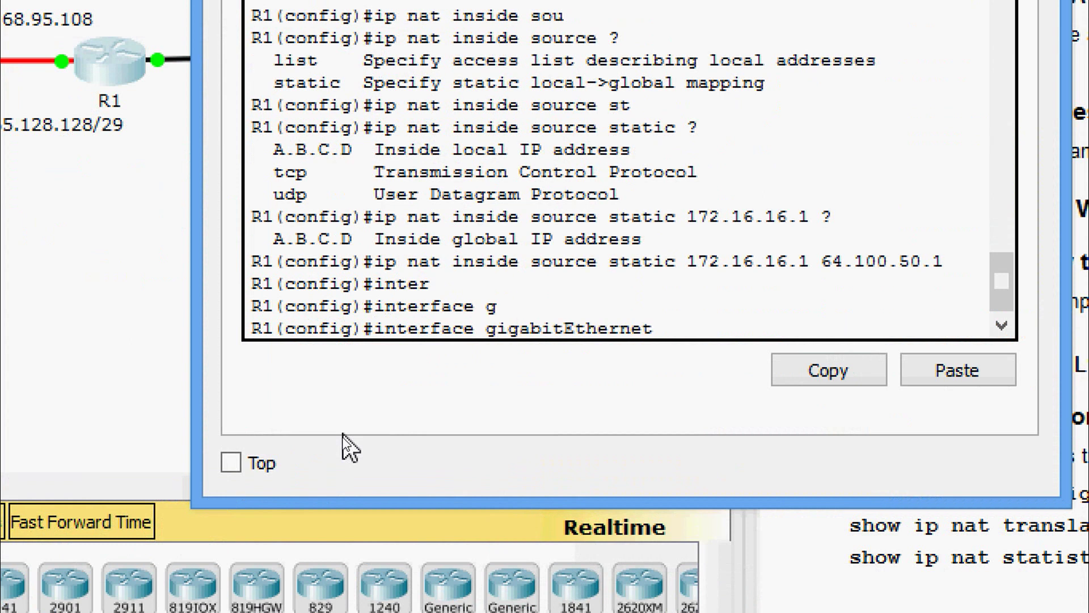
type("0/0")
key("Return")
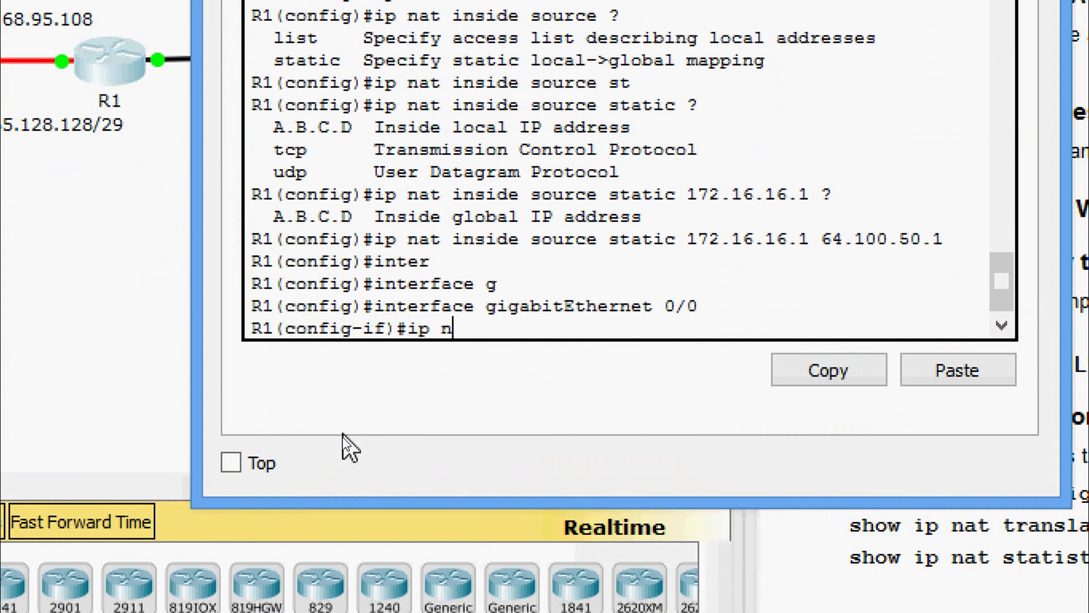
Step: Designate gigabitEthernet 0/0 as R1's NAT inside interface with ip nat inside, checking the context help first, and exit interface configuration mode
key("Tab")
type("?")
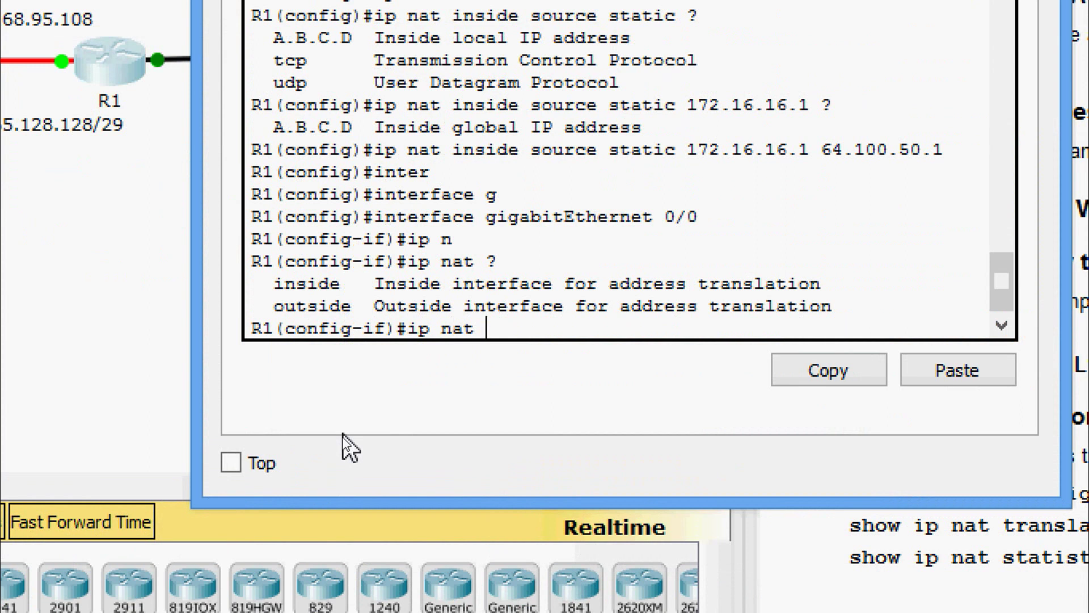
type("in")
key("Tab")
key("Return")
type("e")
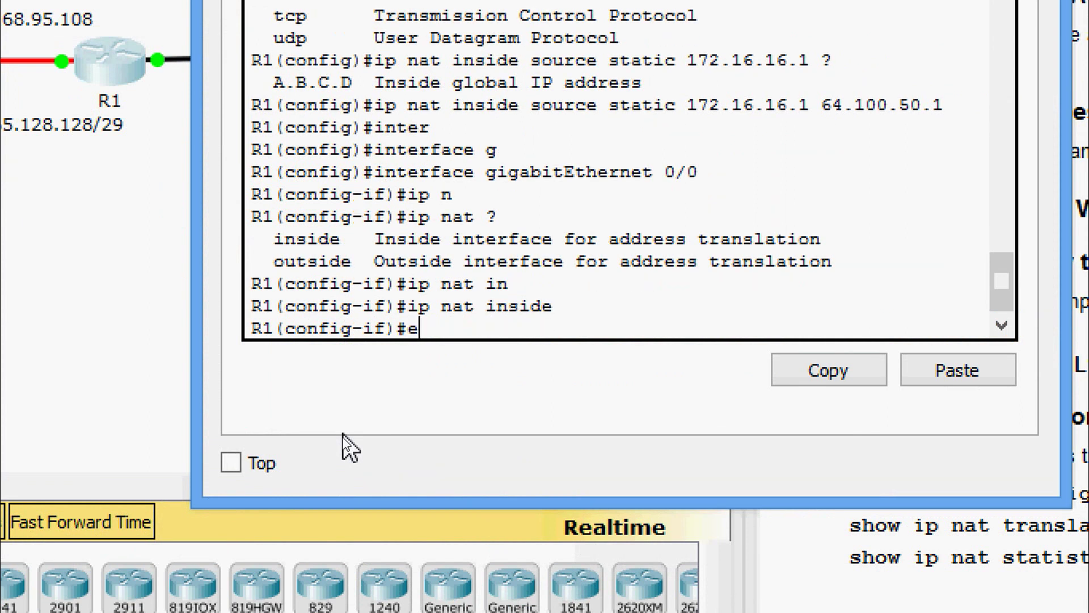
type("xit")
key("Return")
Step: Enter interface configuration for serial 0/0/0 on R1 and designate it as the NAT outside interface with ip nat outside
type("inter")
key("Tab")
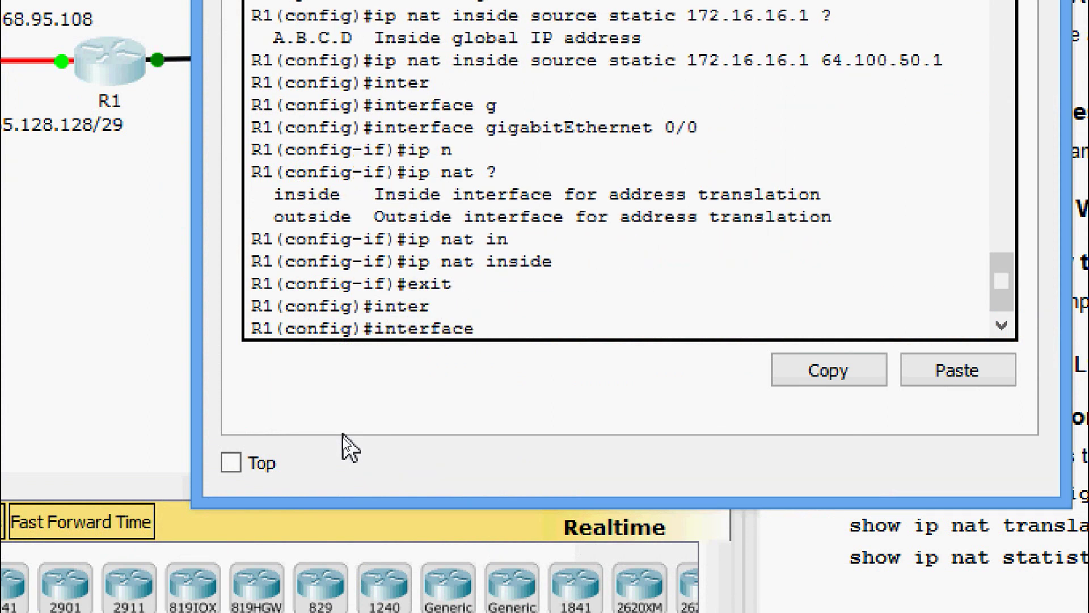
type("se")
key("Tab")
type("0/0")
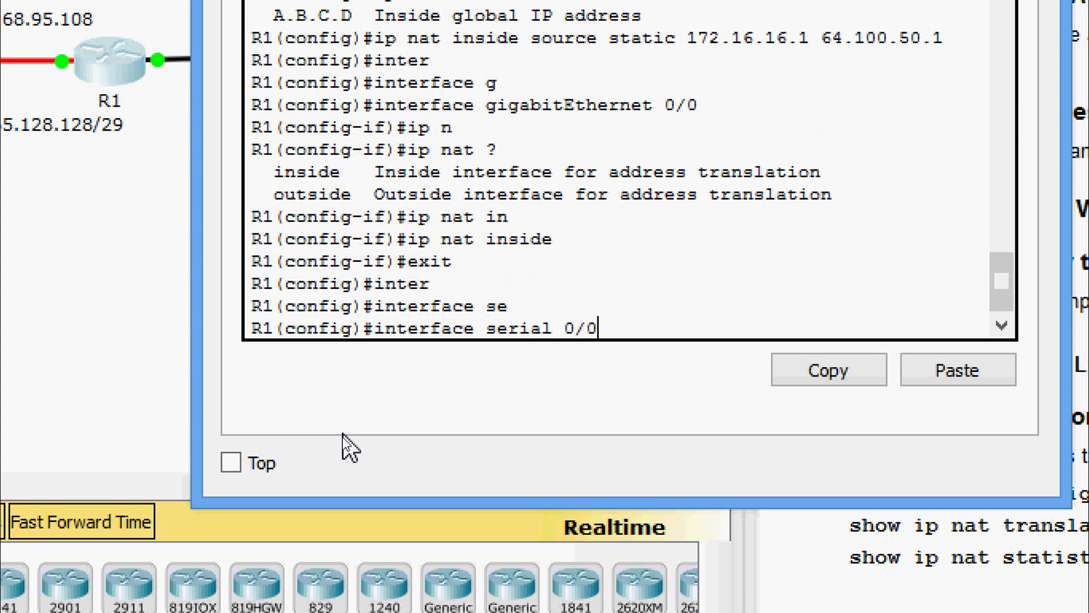
key("Return")
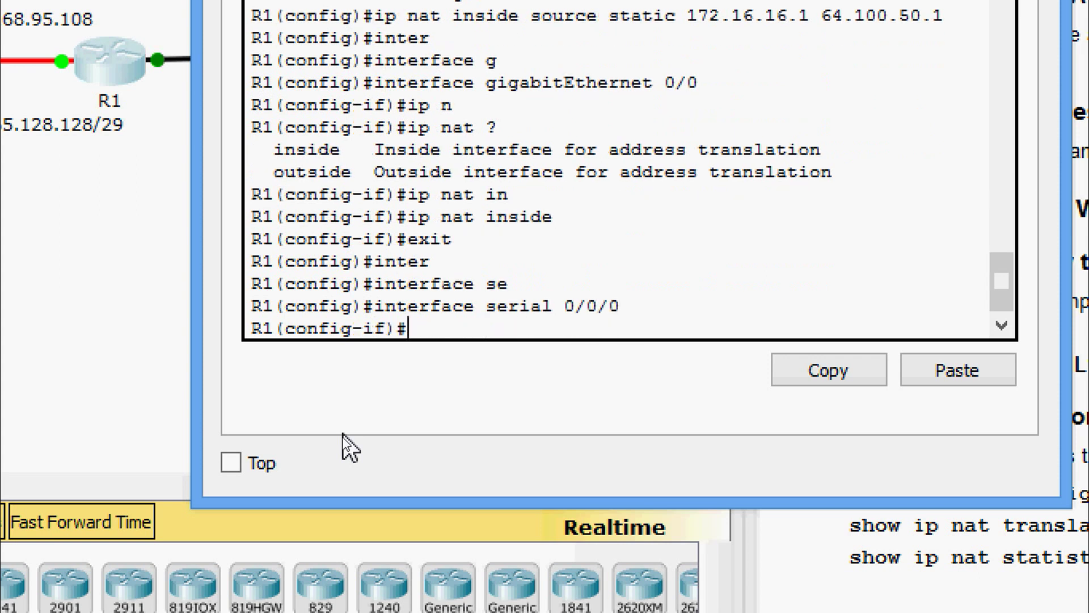
type("ip nat")
key("Tab")
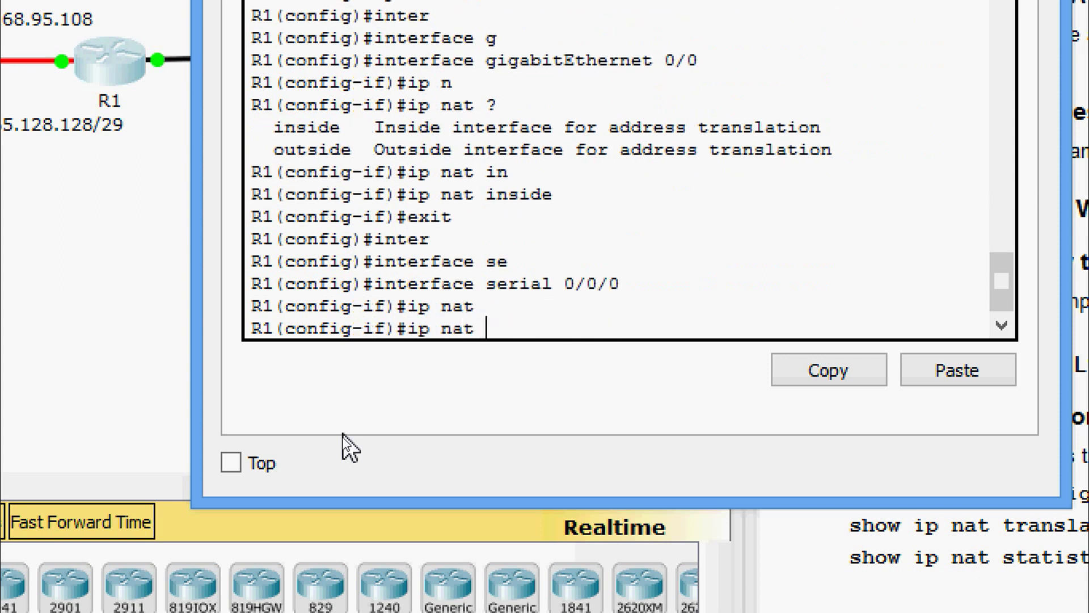
type("?ou")
key("Tab")
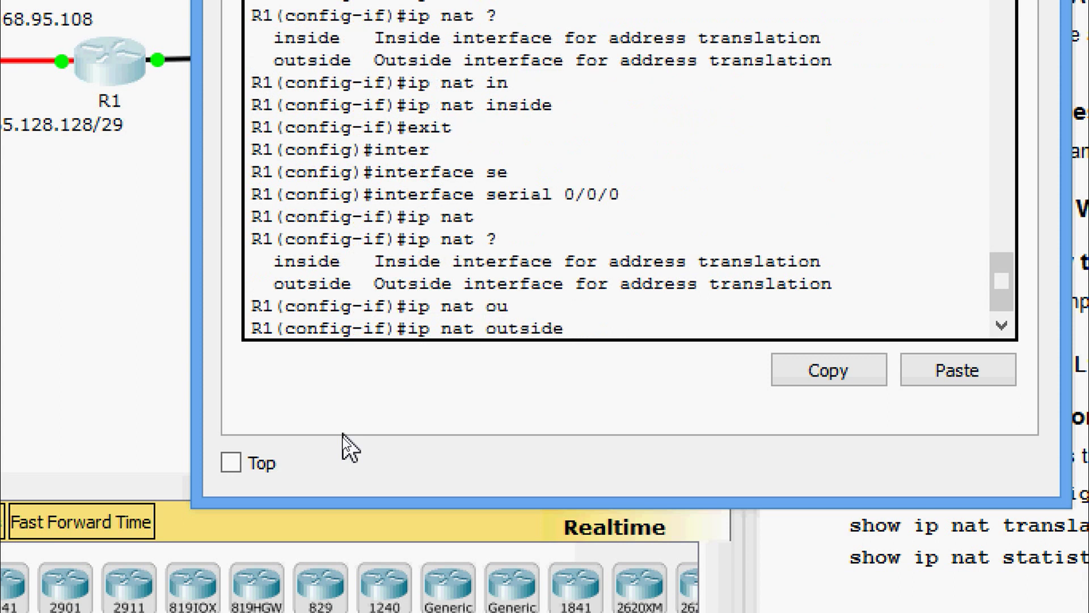
key("Return")
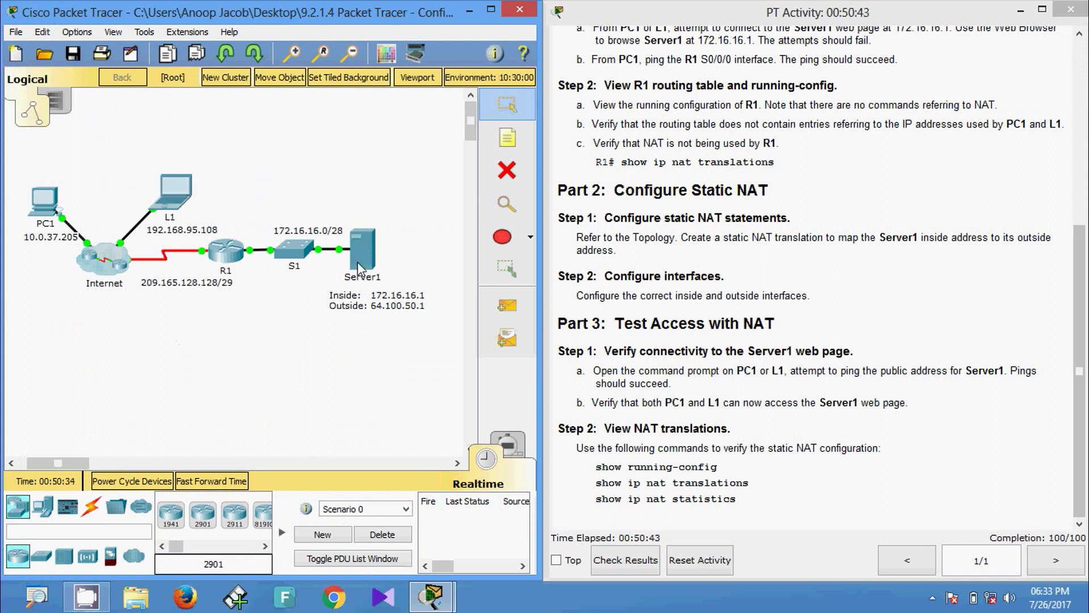
Step: Ping Server1's outside address 64.100.50.1 from PC1's command prompt
mouse_move(357, 262)
left_click(29, 198)
left_click_drag(388, 125, 640, 142)
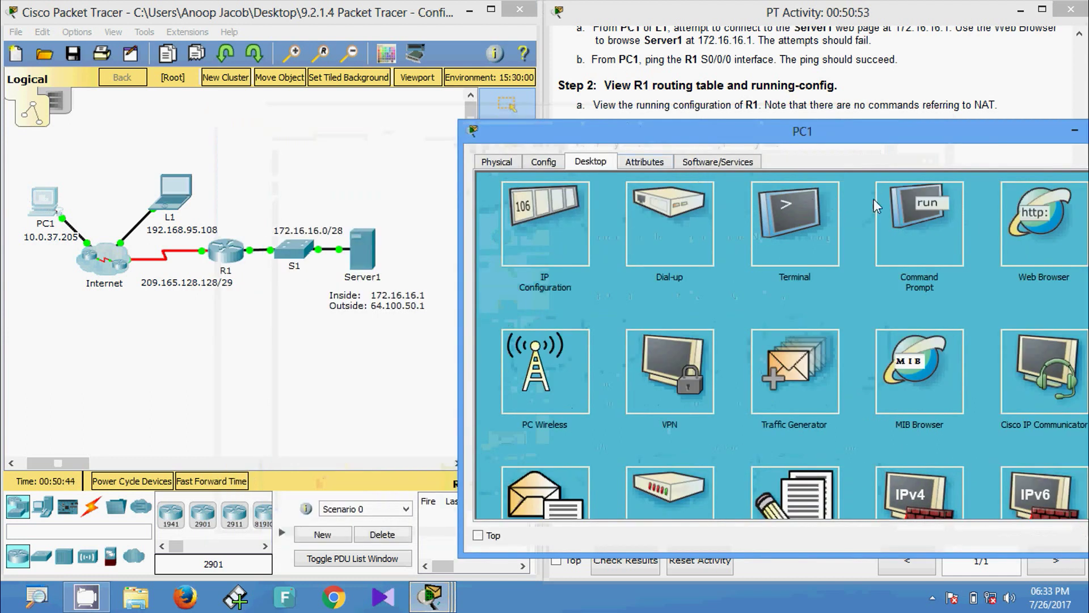
left_click(902, 216)
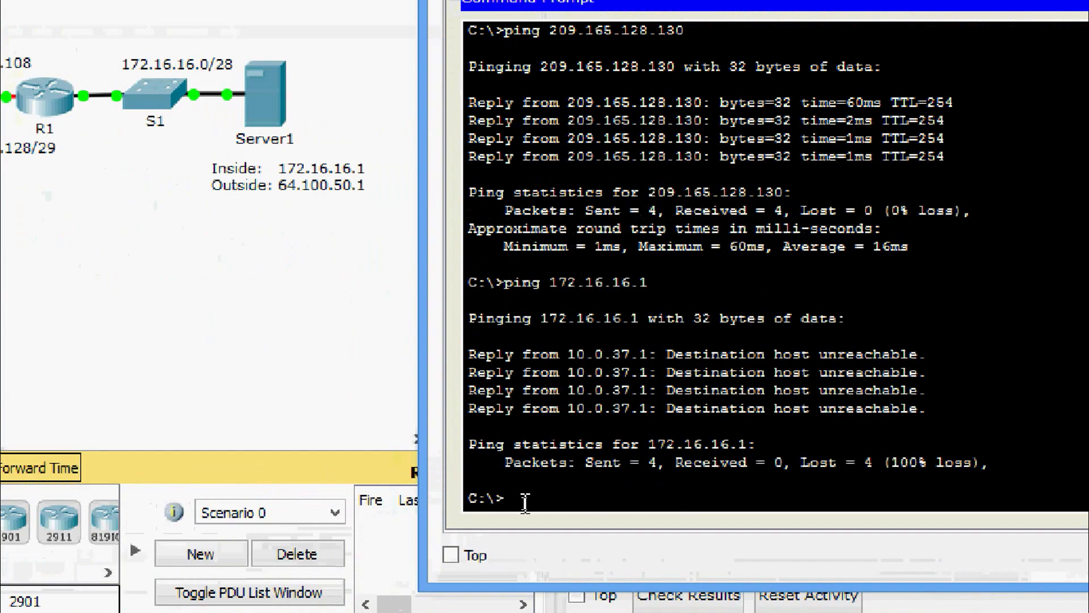
type("pi")
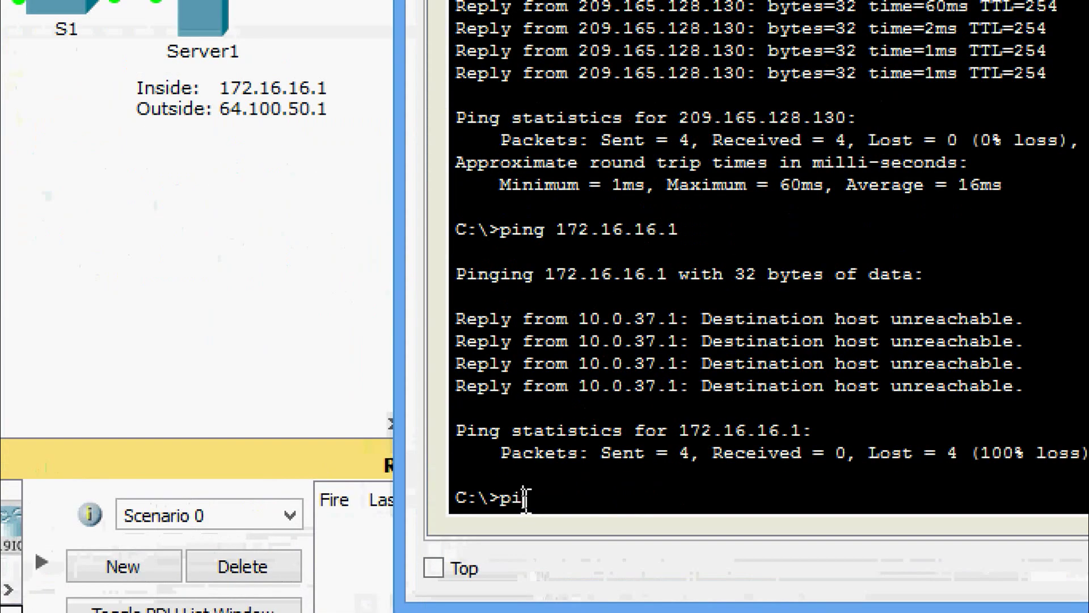
type("ng 6")
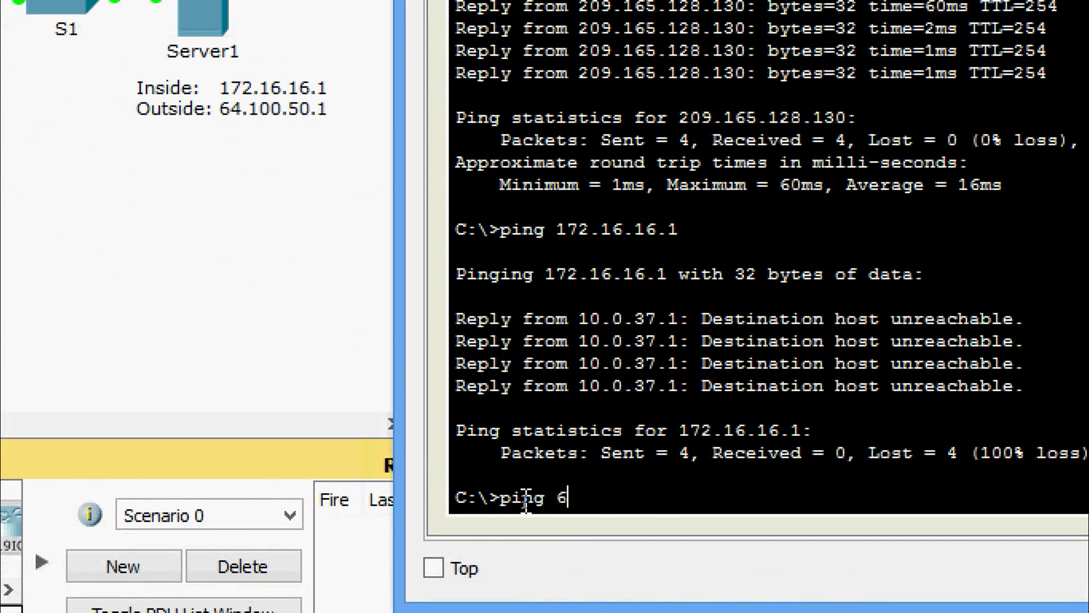
type("4.100.50")
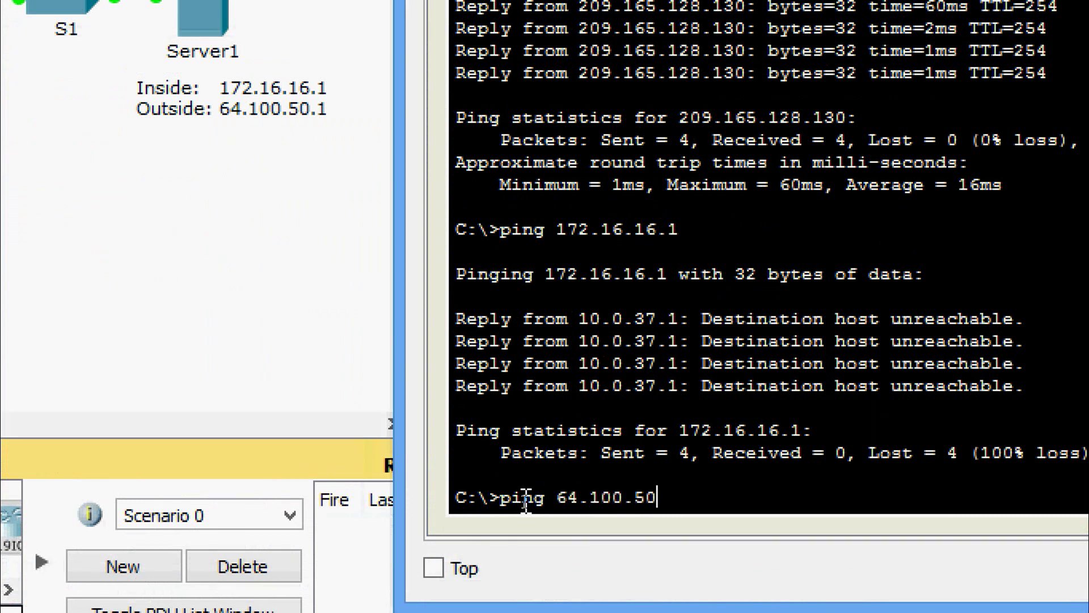
type(".1")
key("Return")
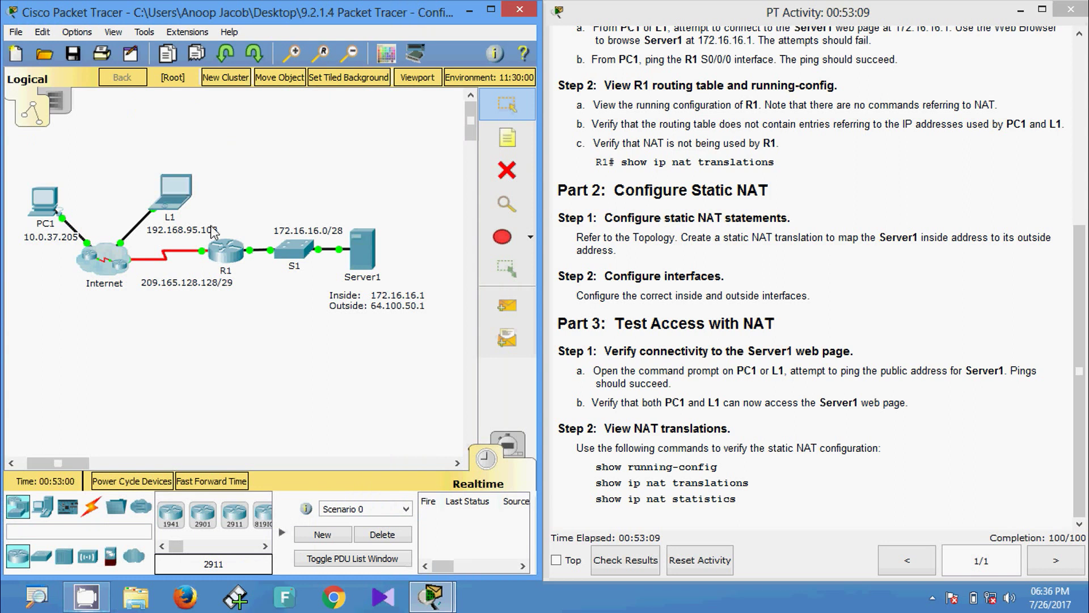
Step: Ping Server1's outside address 64.100.50.1 from L1's command prompt
left_click(172, 190)
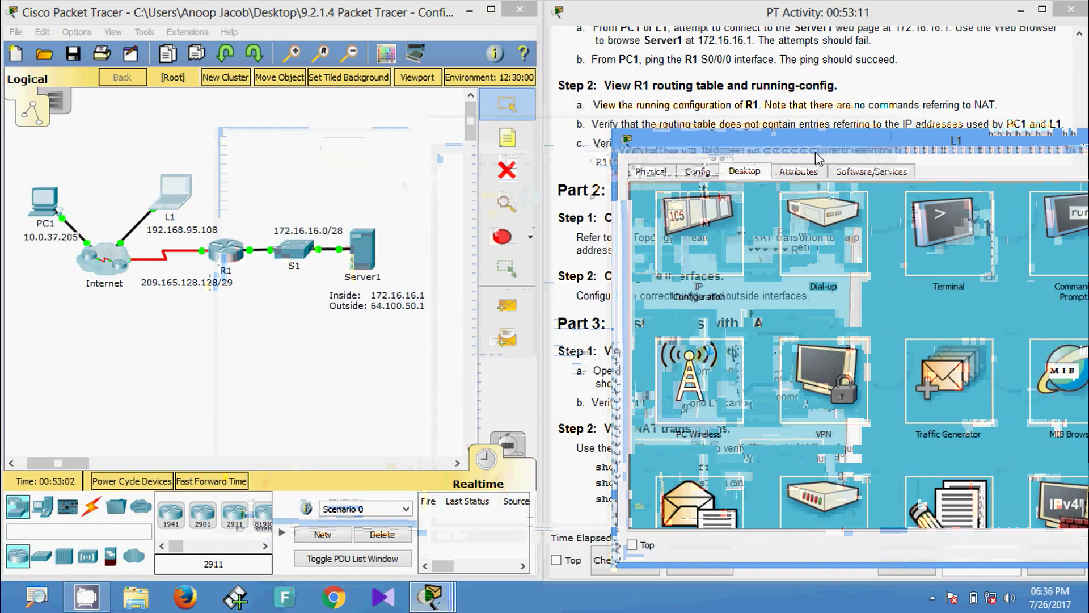
left_click_drag(728, 137, 690, 121)
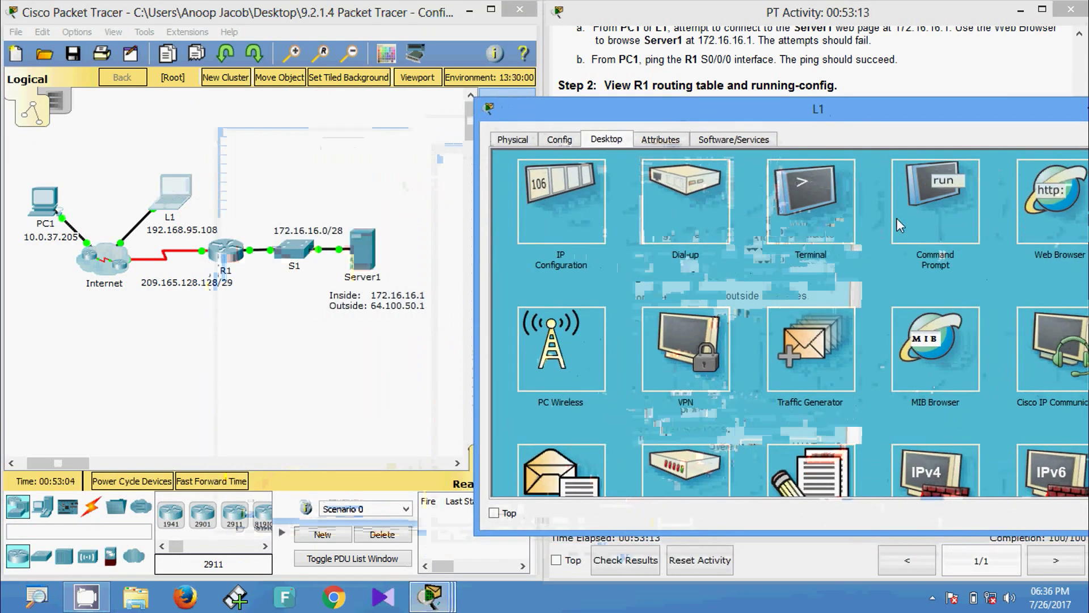
left_click(899, 225)
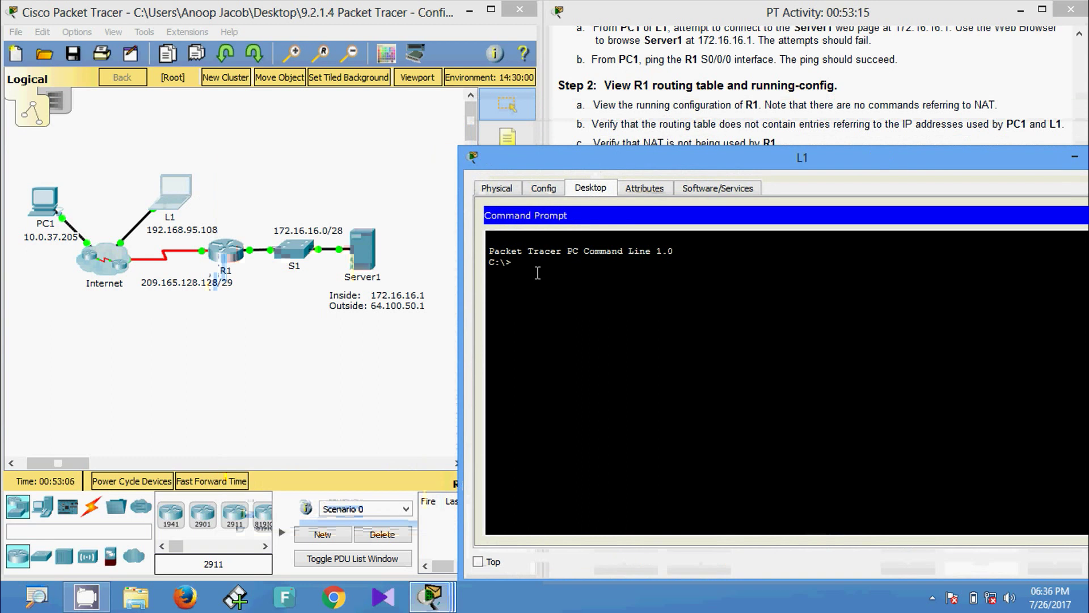
type("pi")
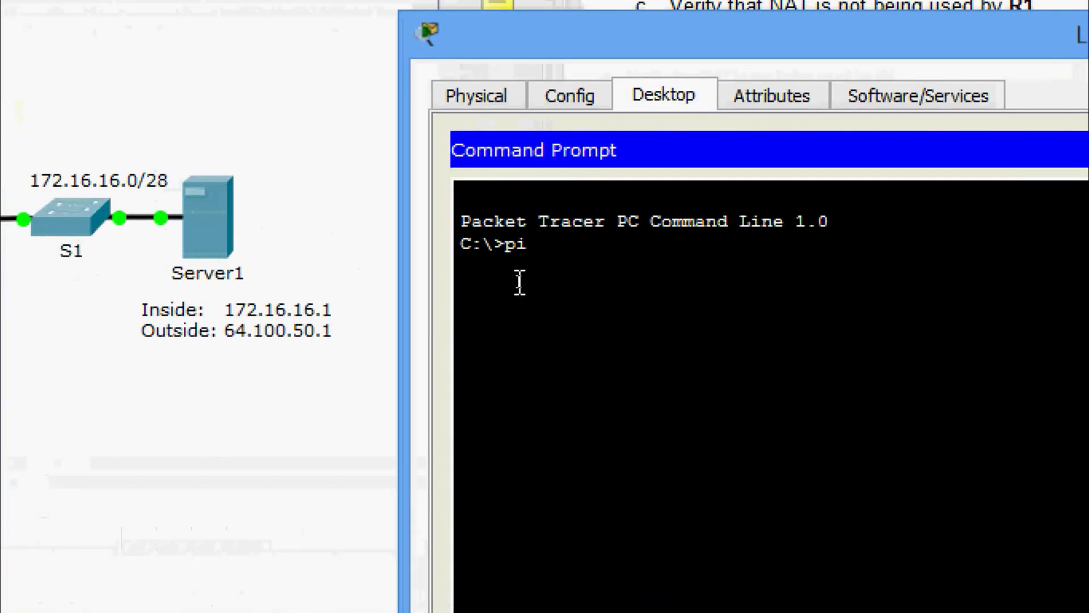
type("ng ")
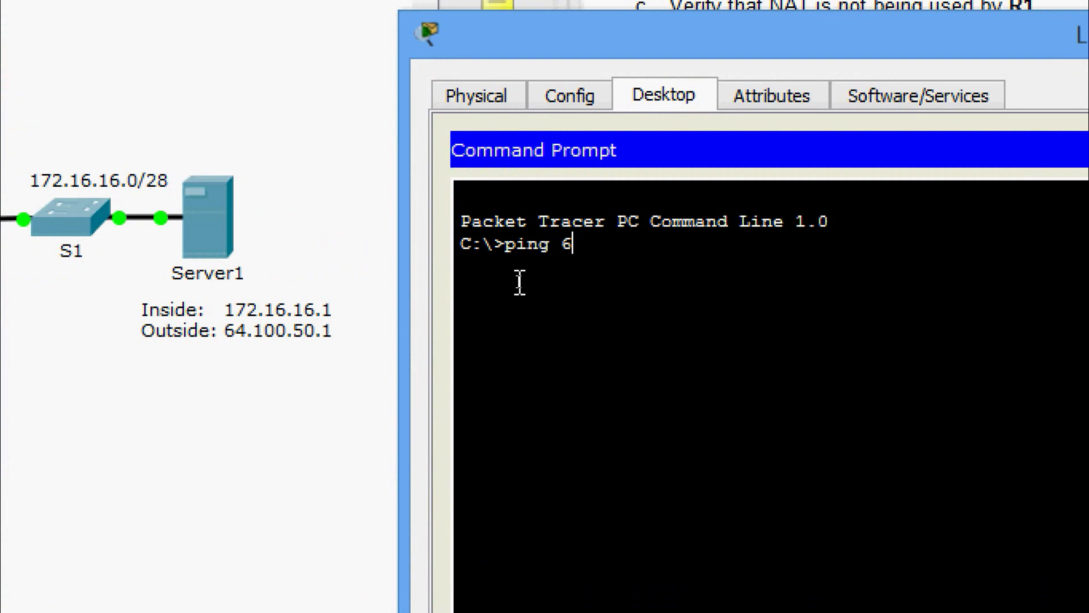
type("64.100.50.")
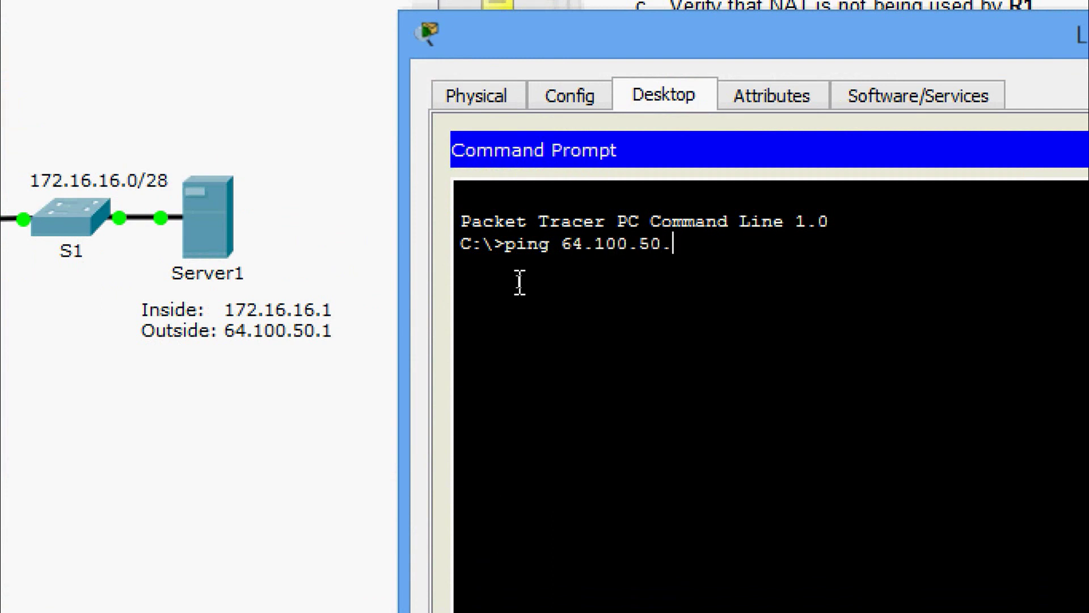
type("1")
key("Return")
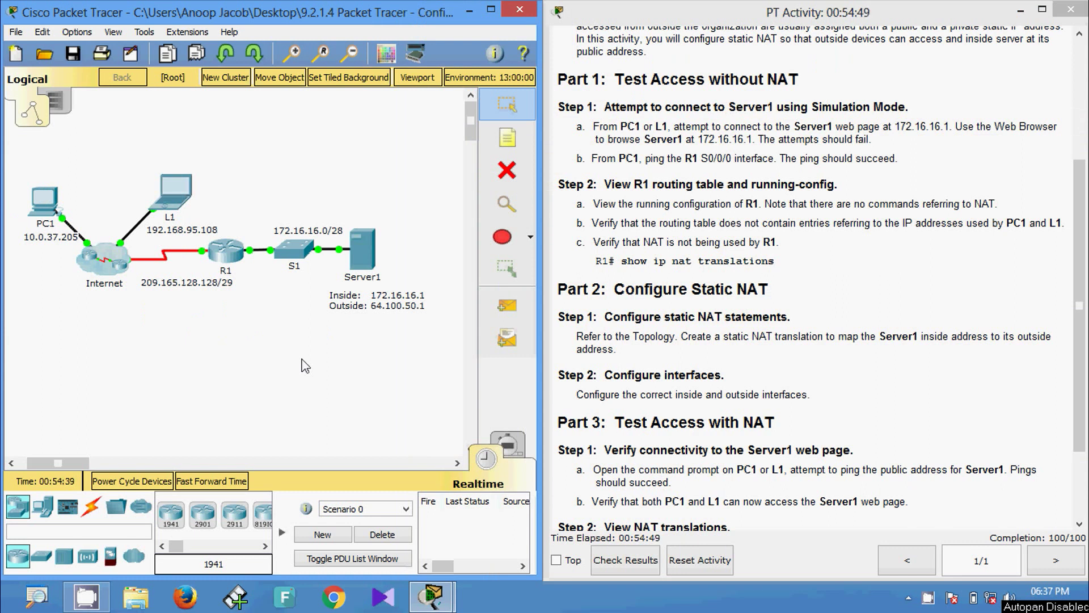
Step: Browse to Server1's web page at 64.100.50.1 from PC1's web browser, and close the PC1 window
left_click(45, 204)
left_click(786, 216)
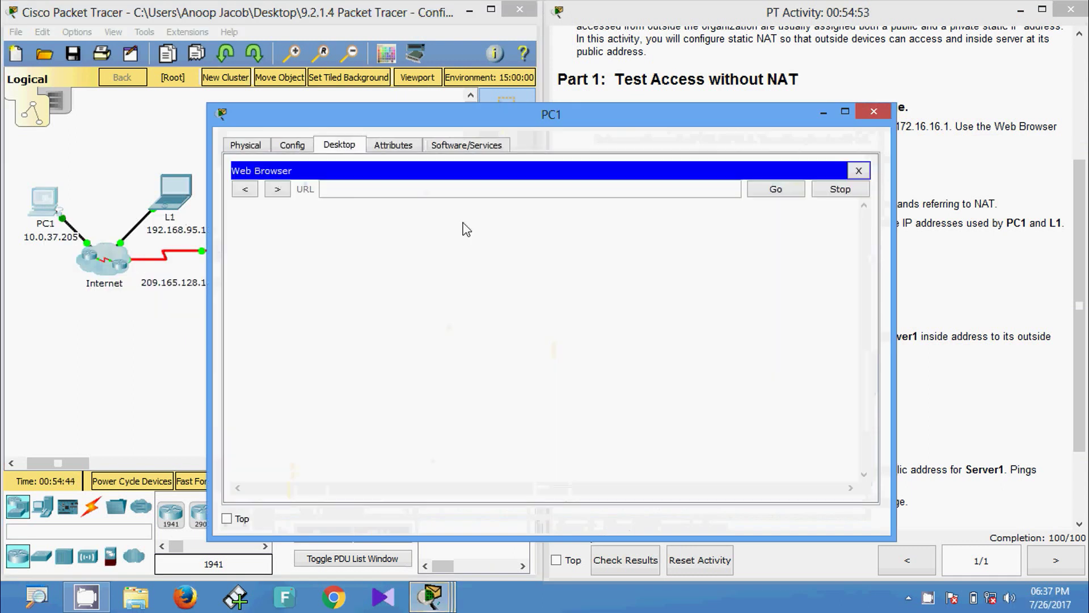
left_click_drag(451, 121, 399, 137)
left_click(353, 201)
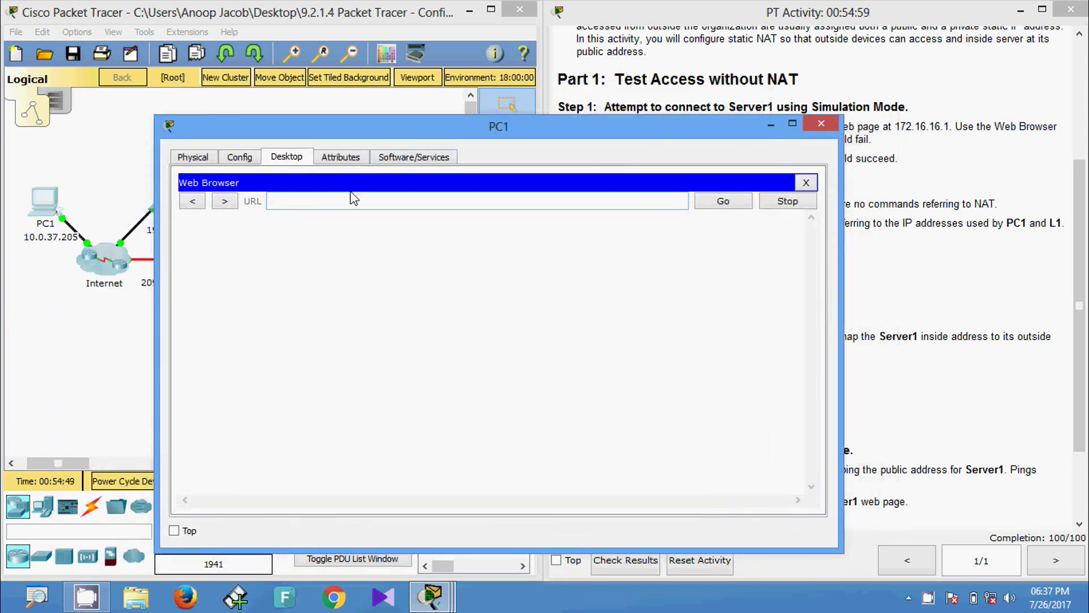
type("64.100.50.1")
left_click(722, 202)
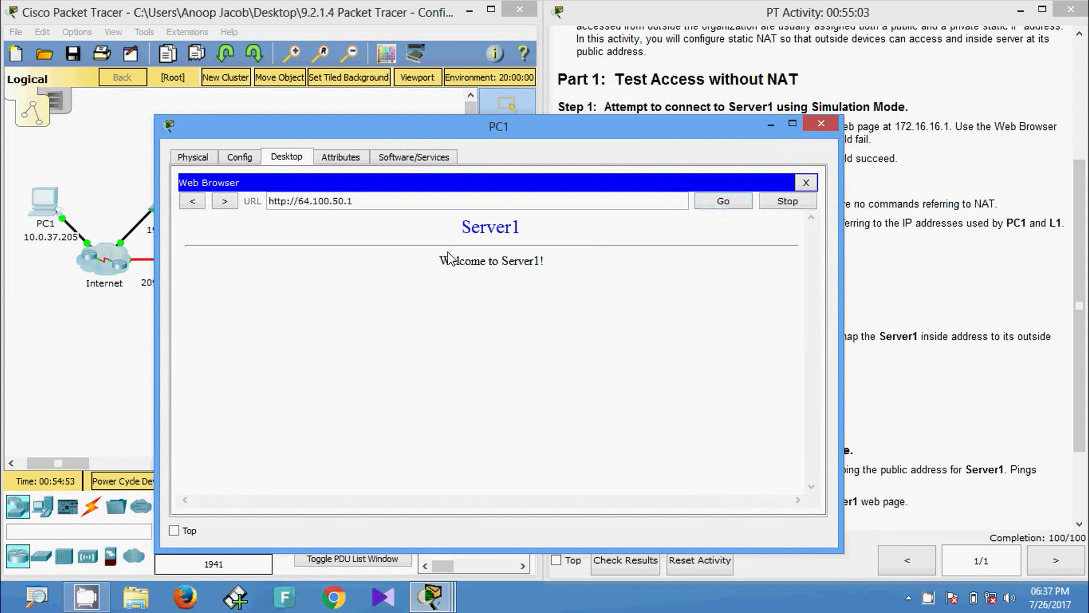
left_click(821, 124)
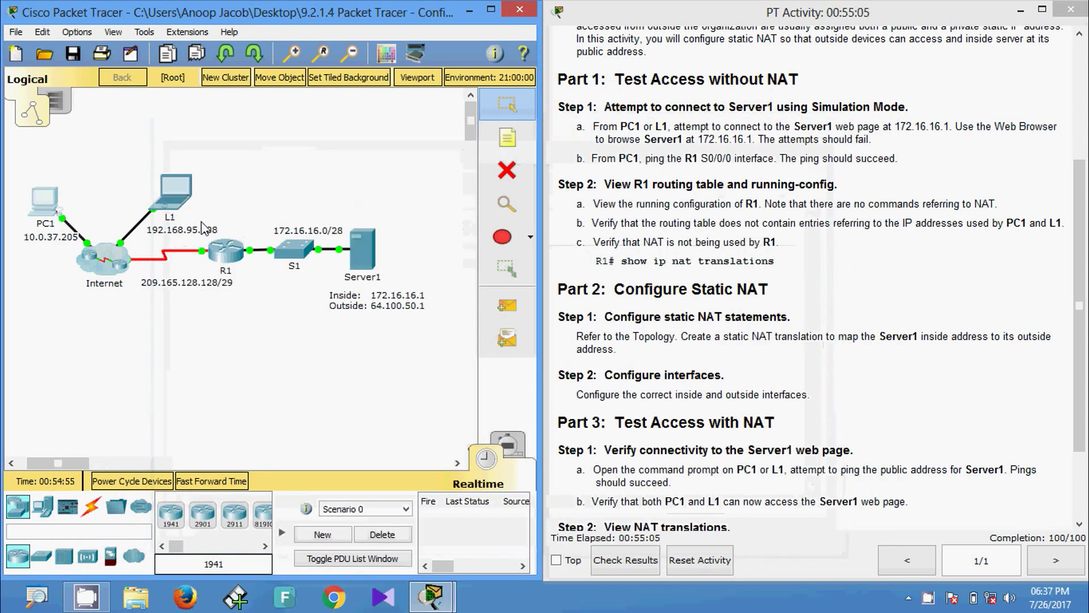
left_click(173, 190)
left_click(794, 207)
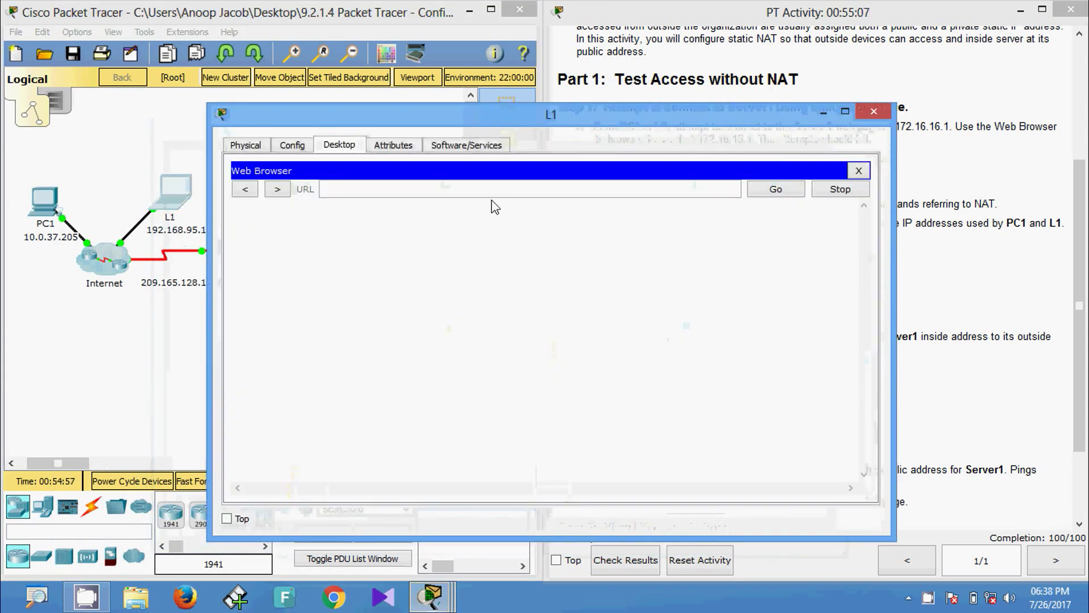
left_click(489, 190)
type("http://64.100.50.1")
key("Return")
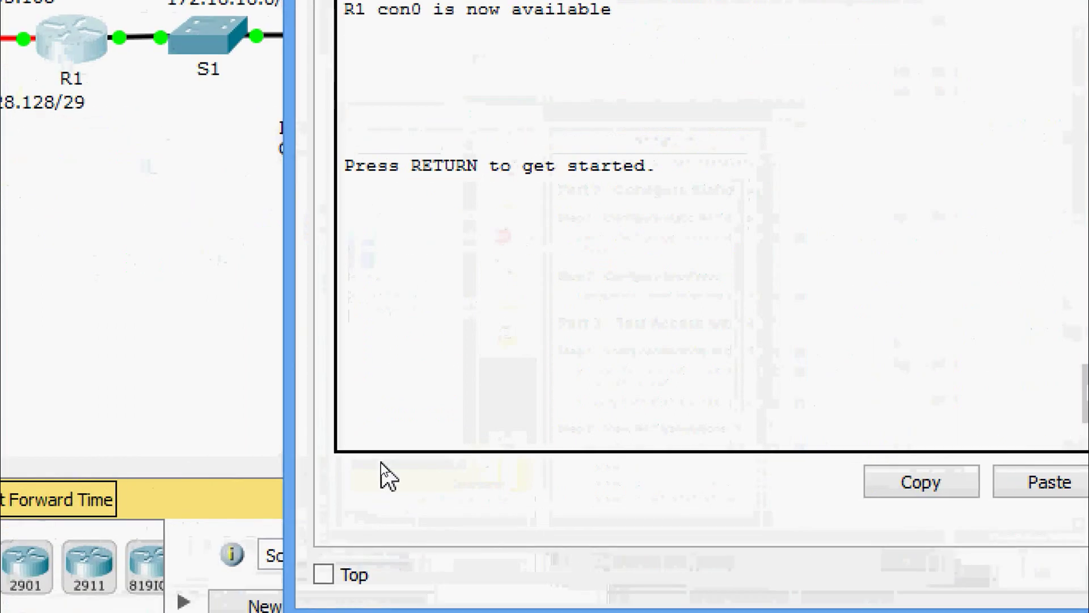
Step: Start a console session on R1 and enter privileged EXEC mode with en
key("Return")
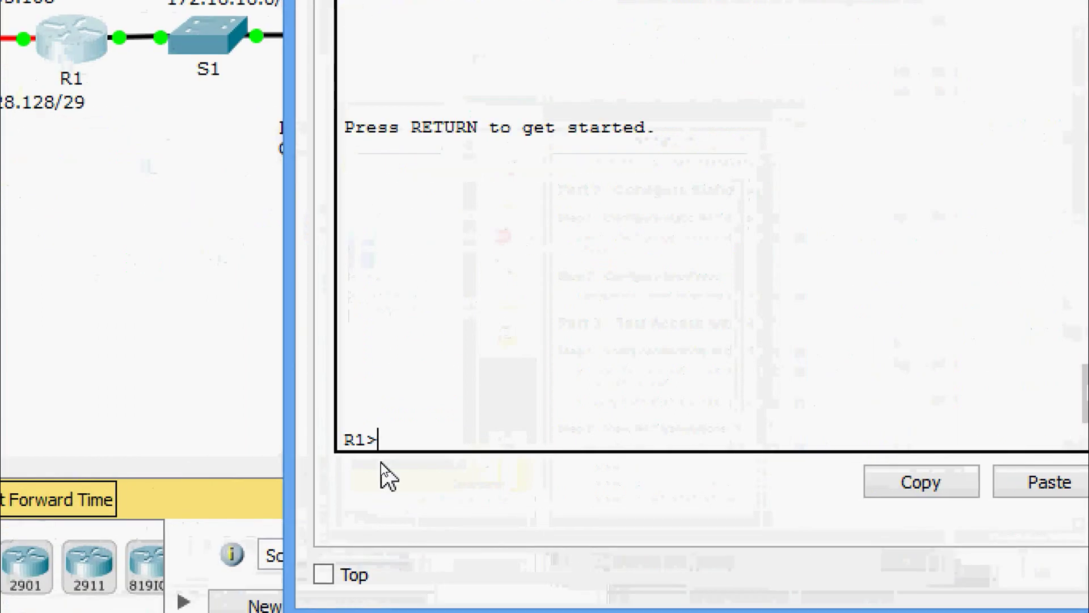
type("ean")
key("Return")
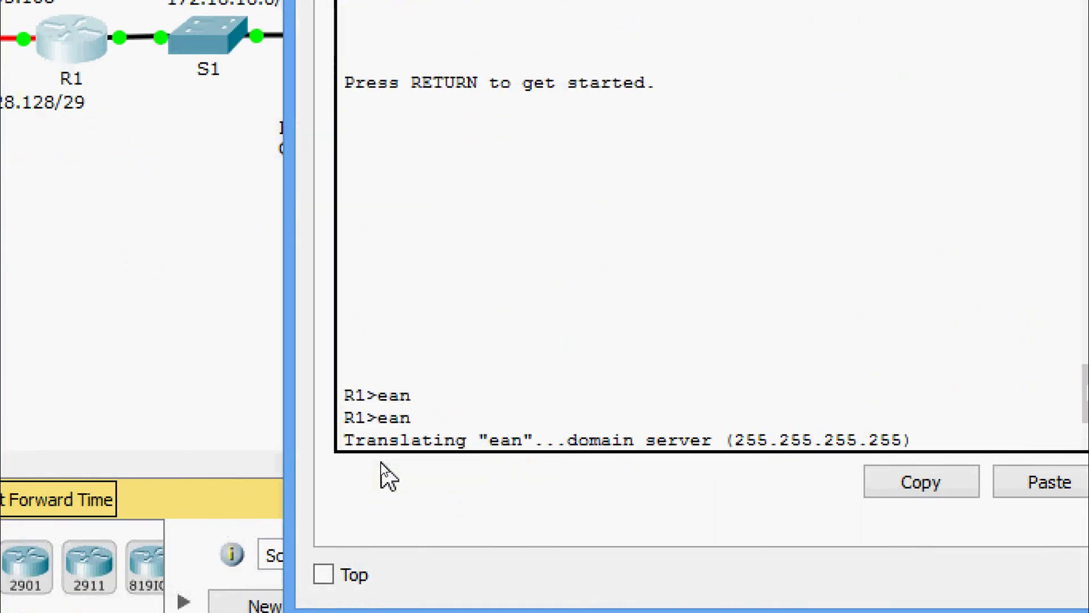
key("Return")
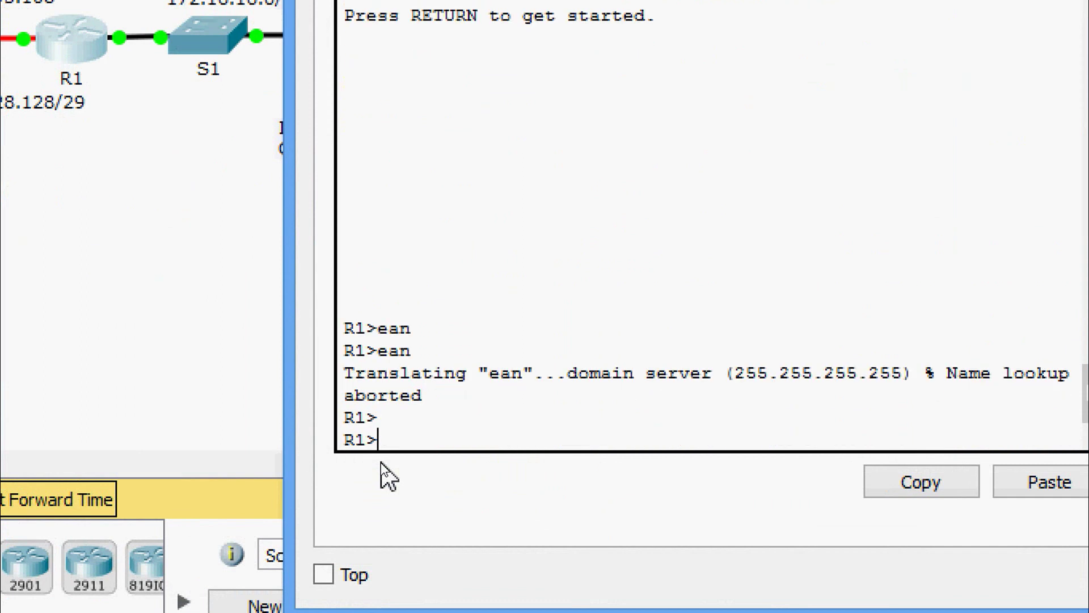
type("en")
key("Return")
Step: Run show running-config on R1 to display its current configuration
type("sh")
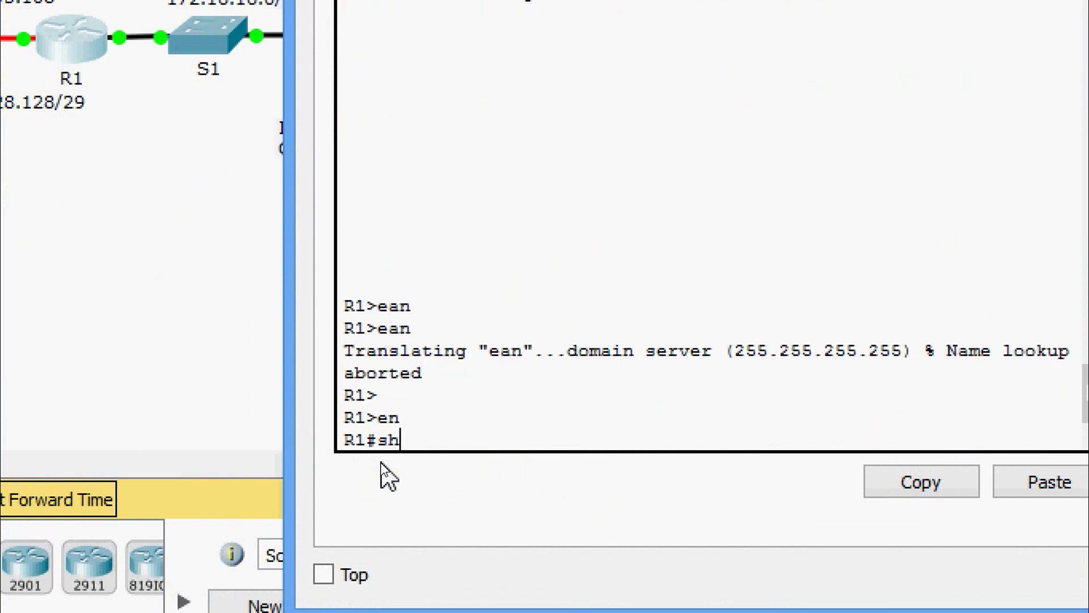
key("Tab")
type("ru")
key("Tab")
key("Return")
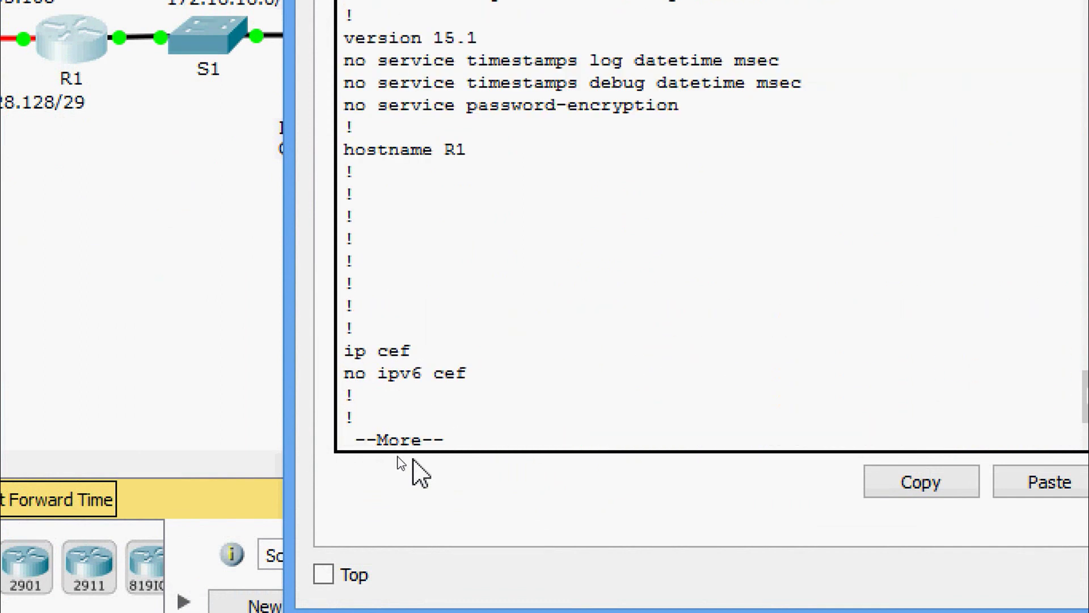
Step: Page through R1's running configuration, past the interface sections, as far as the static NAT statement
key("Return")
key("Return")
key("Return")
key("Return")
key("Return")
key("Return")
key("Return")
key("Return")
key("Return")
key("Return")
key("Return")
key("Return")
key("Return")
key("Return")
key("Return")
key("Return")
key("Return")
key("Return")
key("Return")
key("Return")
key("Return")
key("Return")
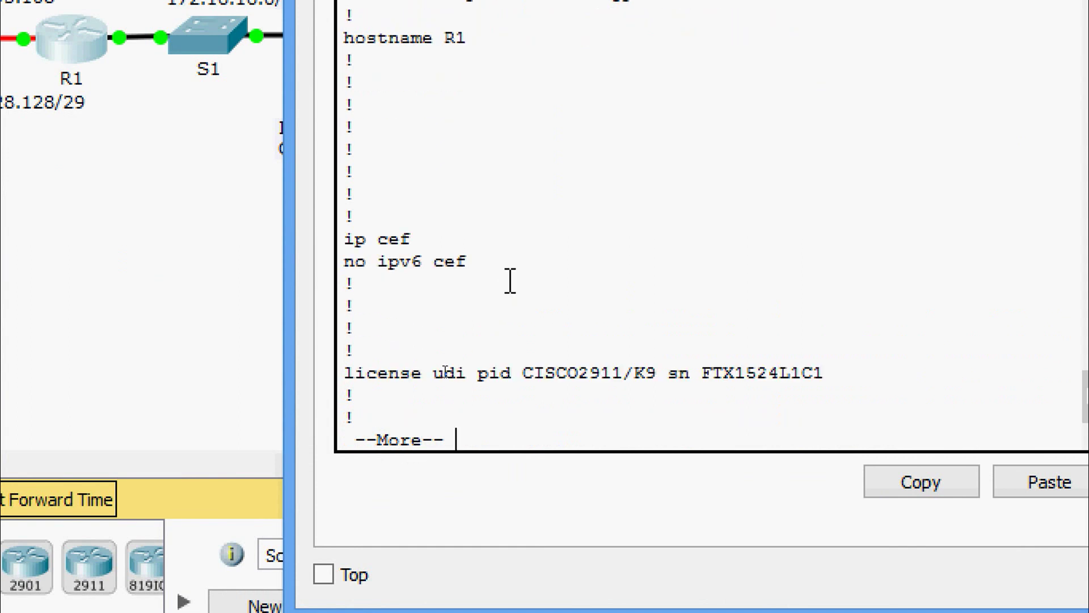
key("Return")
key("Return")
key("Return")
key("Return")
key("Return")
key("Return")
key("Return")
key("Return")
key("Return")
key("Return")
key("Return")
key("Return")
key("Return")
key("Return")
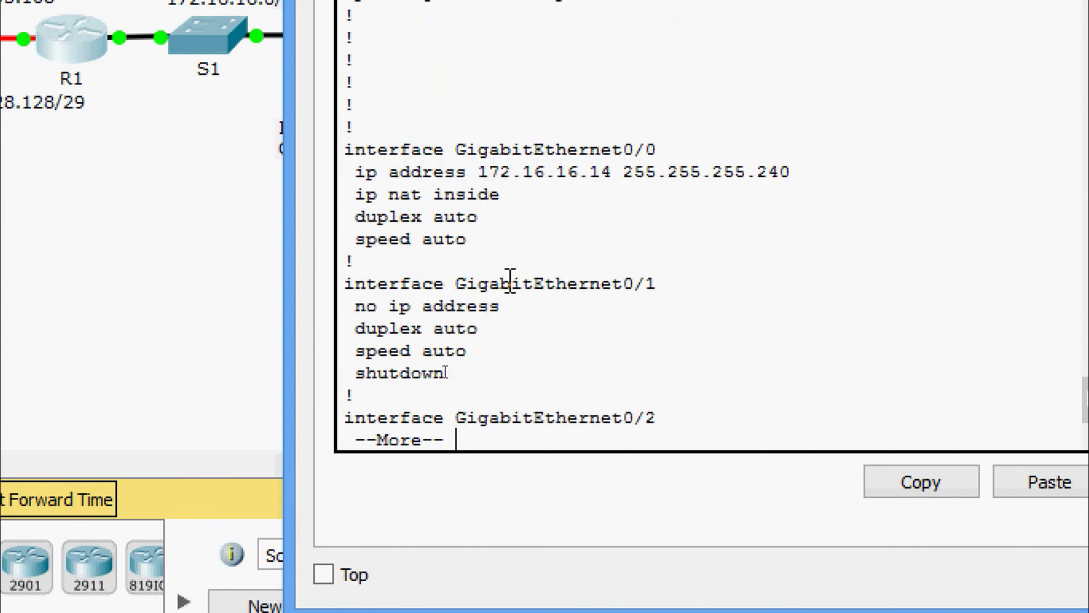
key("Return")
key("Return")
key("Return")
key("Return")
key("Return")
key("Return")
key("Return")
key("Return")
key("Return")
key("Return")
key("Return")
key("Return")
key("Return")
key("Return")
key("Return")
key("Return")
key("Return")
key("Return")
key("Return")
key("Return")
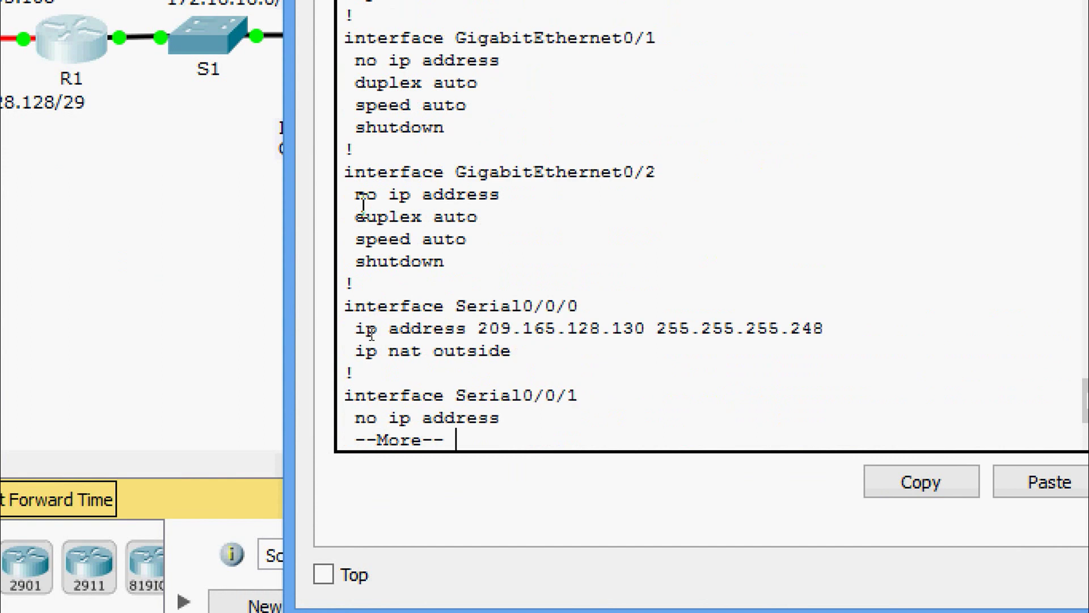
key("Return")
key("Return")
key("Return")
key("Return")
key("Return")
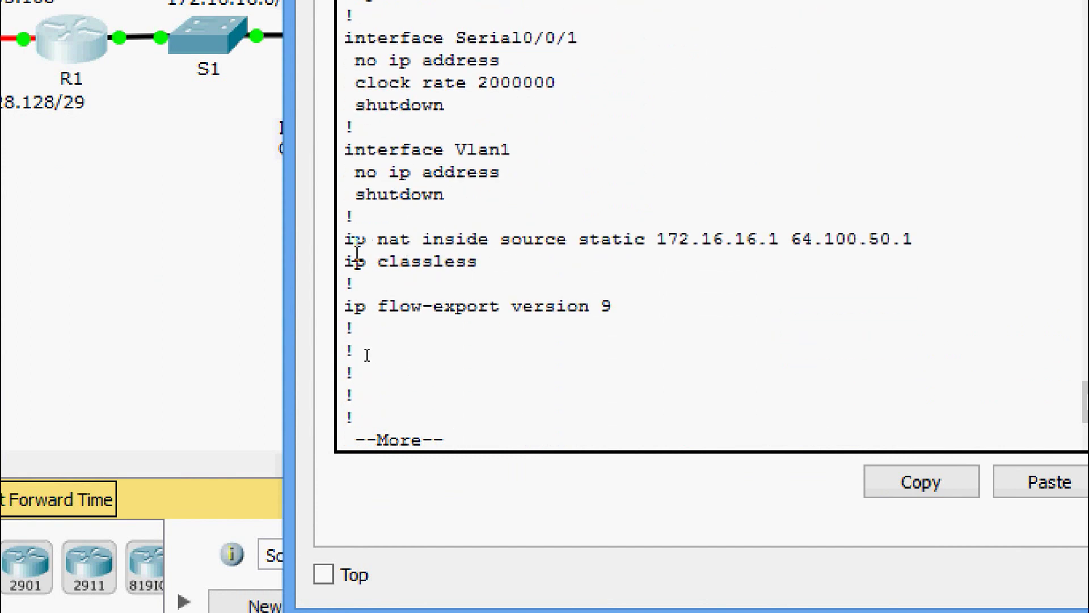
Step: Highlight the static NAT mapping statement in R1's running configuration to examine it, and clear the highlight
left_click_drag(342, 238, 290, 250)
left_click(878, 253)
left_click(445, 223)
Step: Examine the NAT role configured on interface GigabitEthernet0/0 in R1's running configuration, highlighting the NAT line and the interface name
scroll(445, 224, "up", 9)
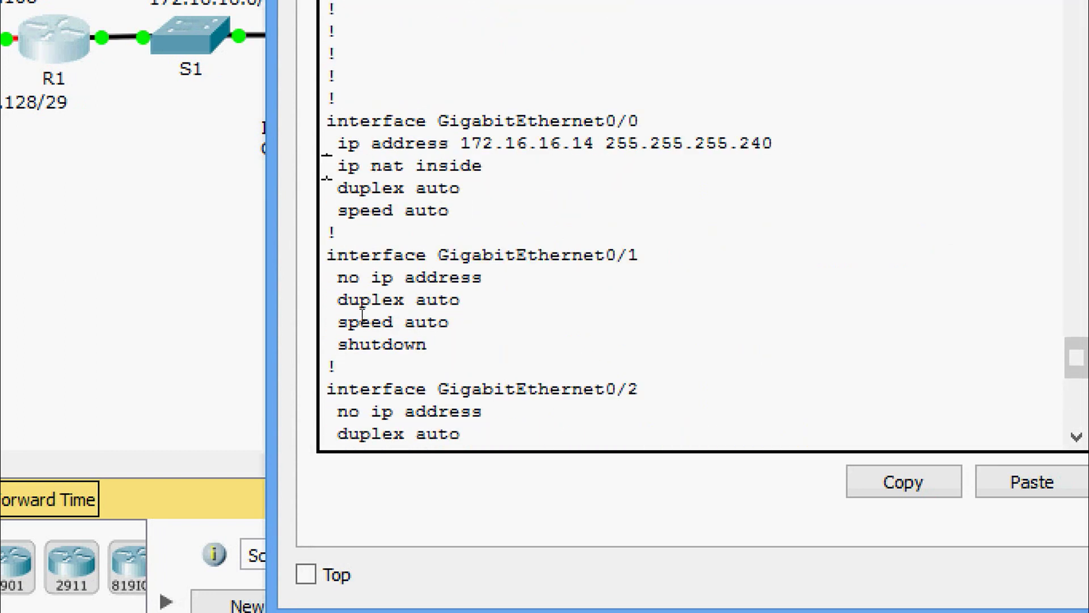
left_click_drag(327, 165, 492, 165)
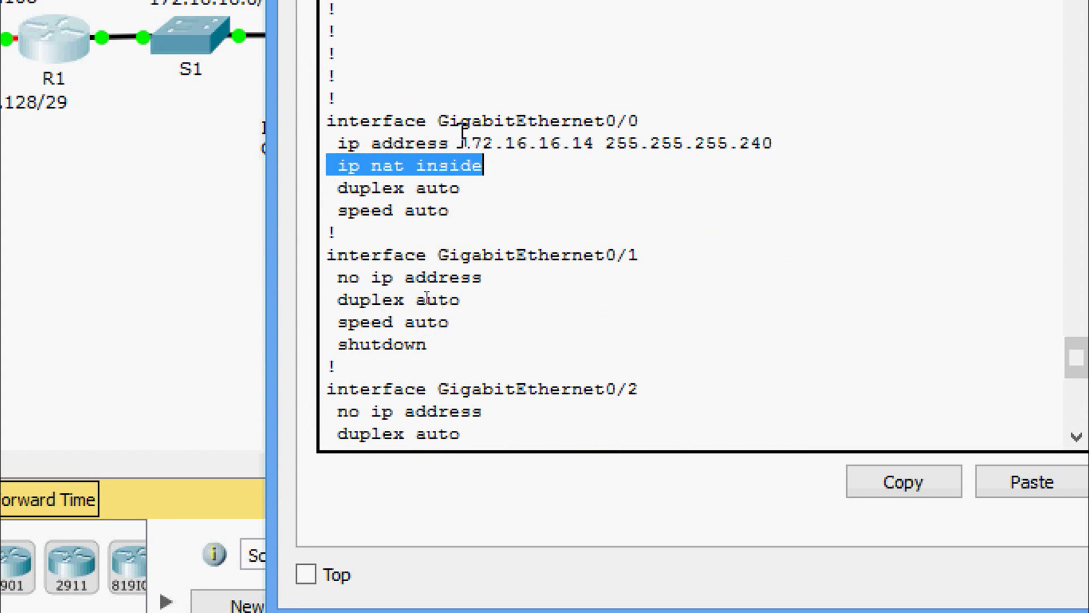
left_click_drag(438, 121, 659, 117)
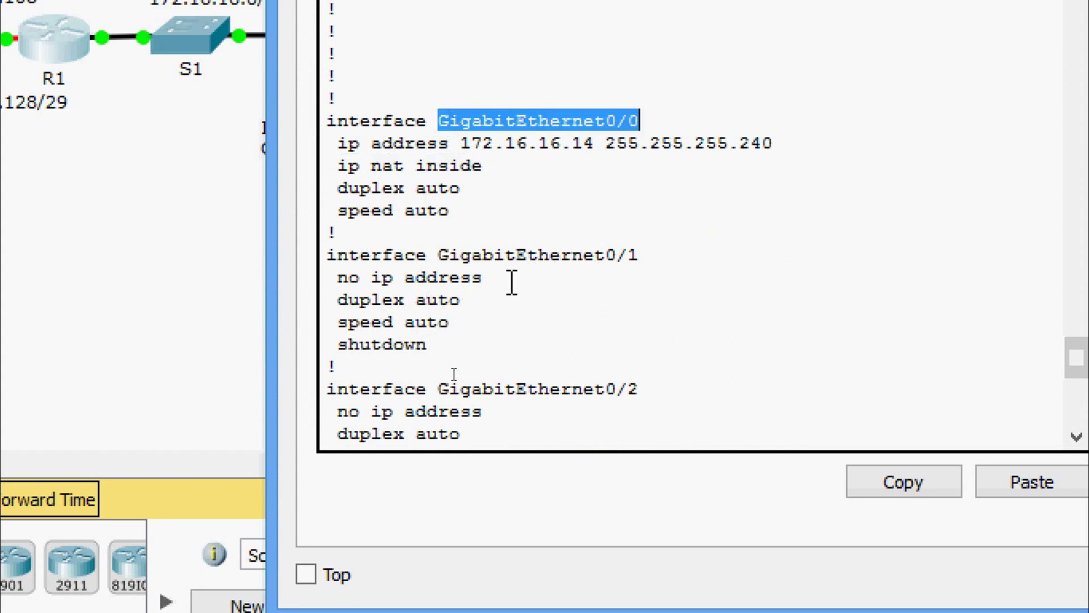
left_click(510, 284)
Step: Examine the NAT role configured on interface Serial0/0/0 by highlighting its NAT line in the running configuration
scroll(511, 284, "down", 4)
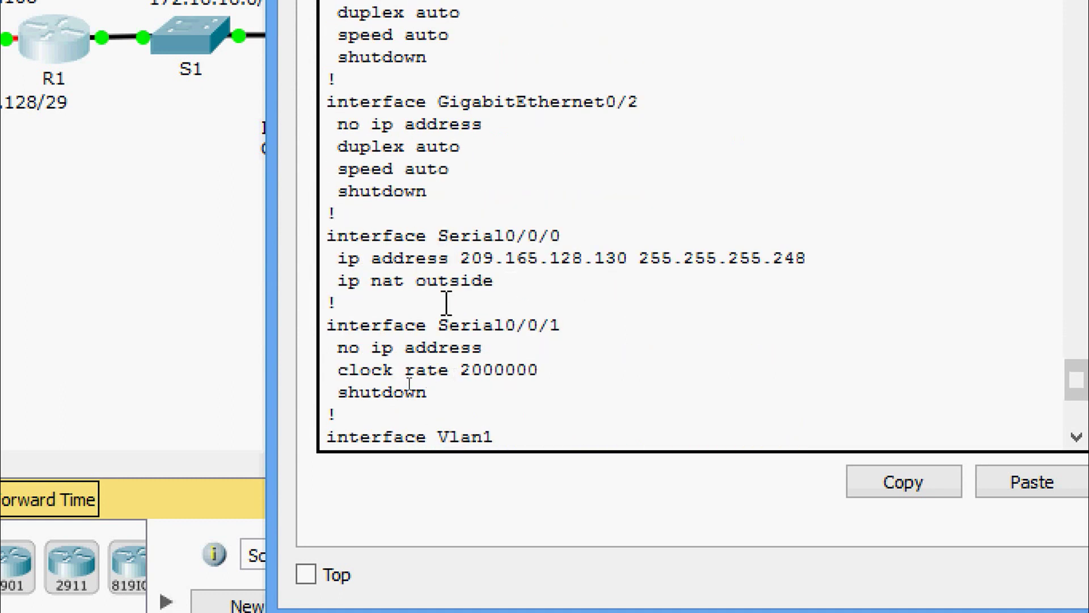
left_click_drag(328, 280, 495, 282)
left_click(511, 280)
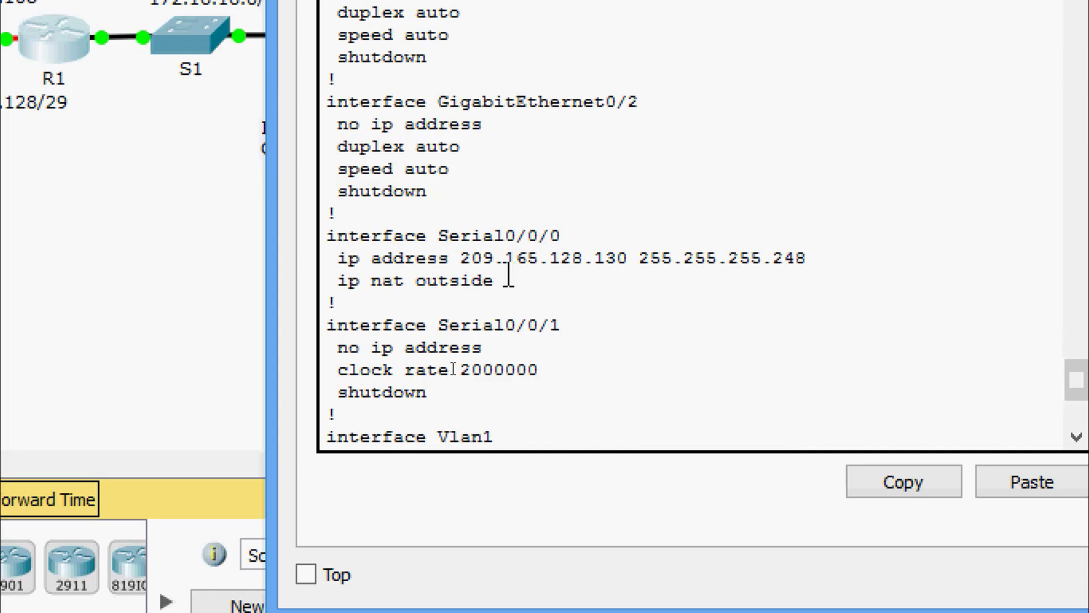